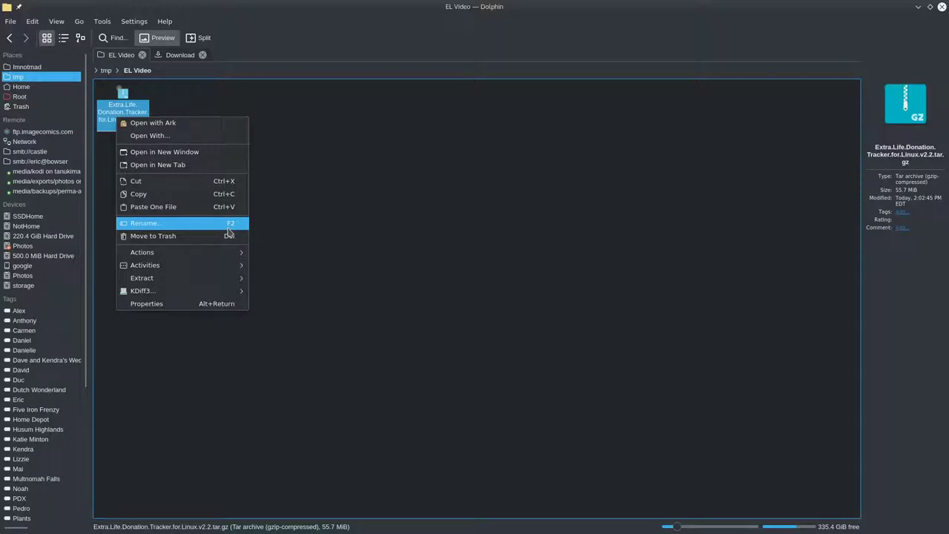
Step: Extract the Extra Life Donation Tracker archive in place with an autodetected subfolder and open the resulting dist/gui folder
mouse_move(230, 277)
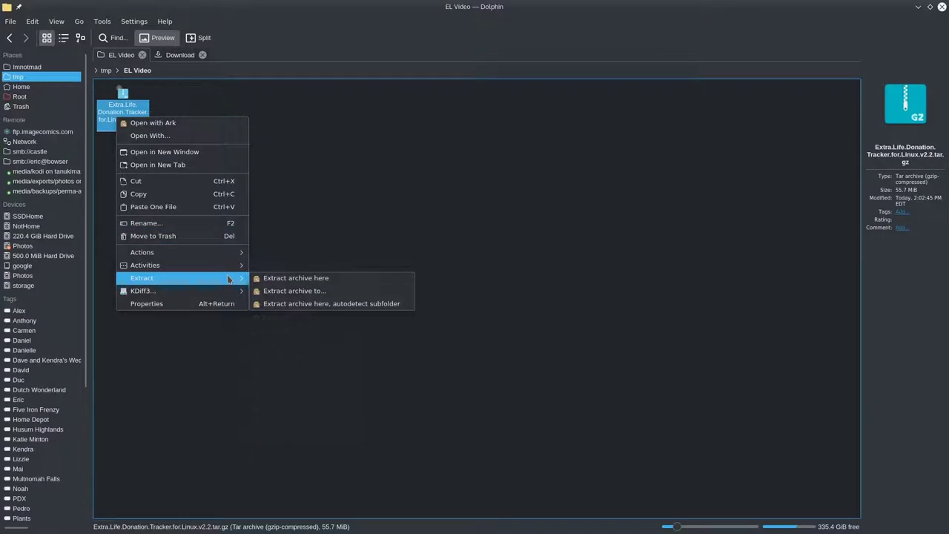
click(301, 304)
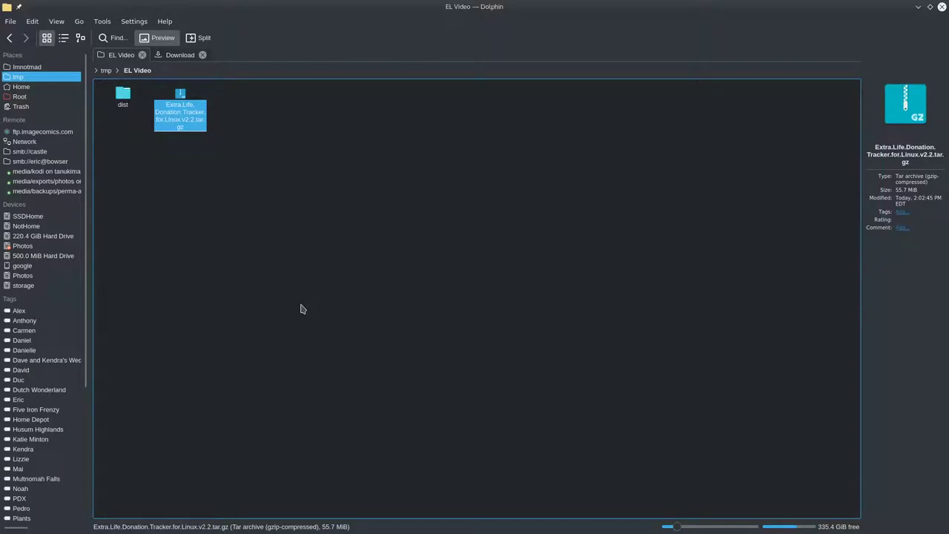
click(123, 94)
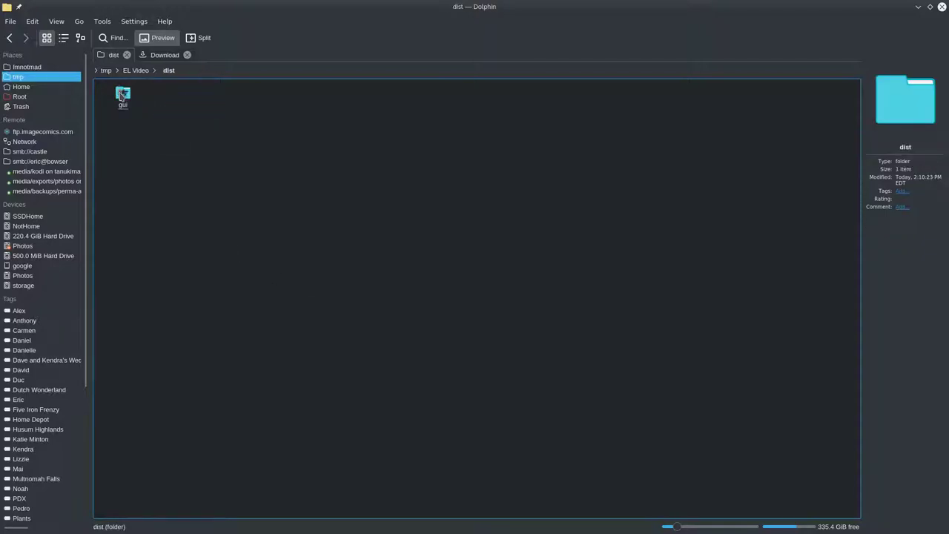
click(122, 94)
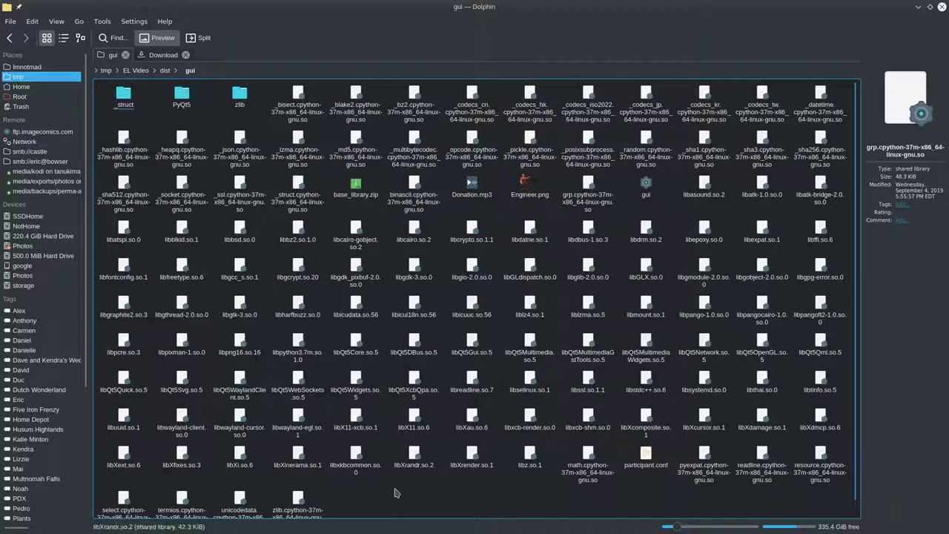
Step: Launch the gui executable and open the donation tracker's Settings in a window beside the main one
right_click(395, 492)
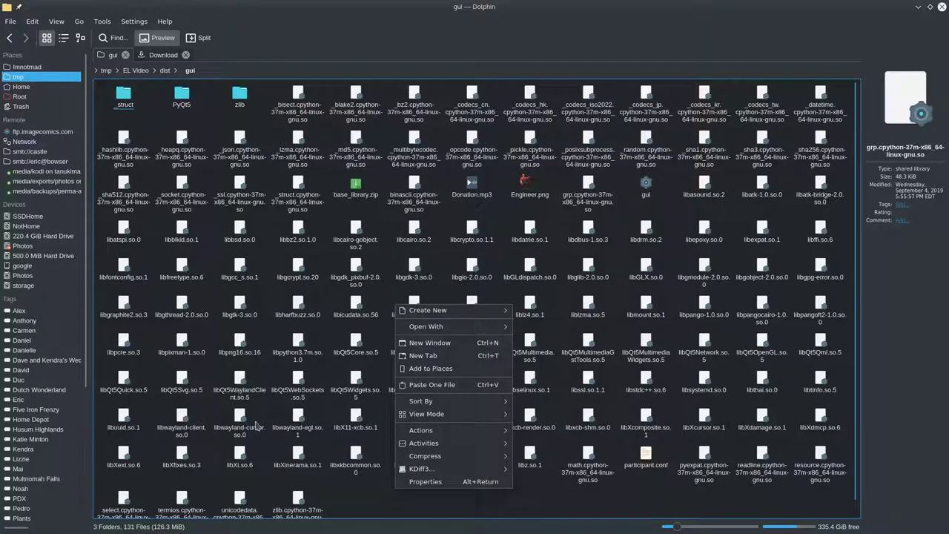
click(381, 464)
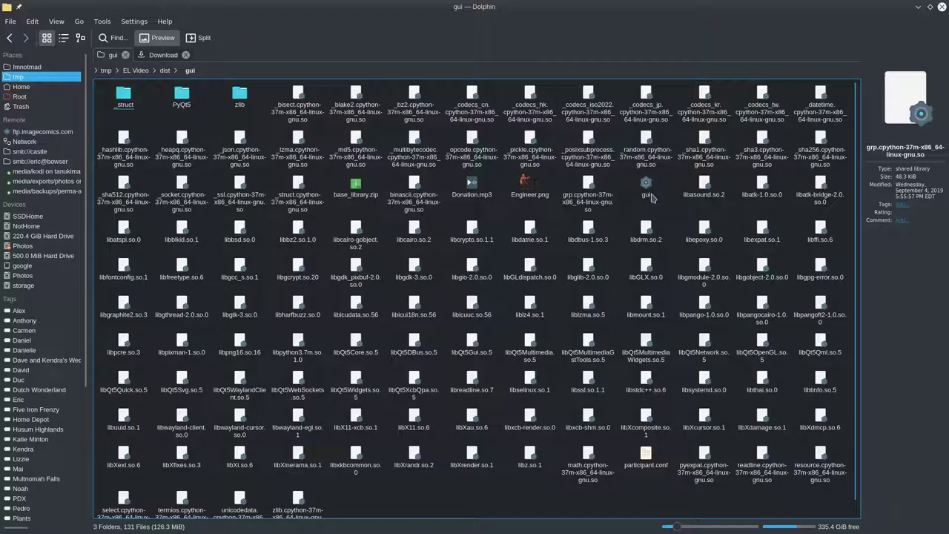
double_click(648, 191)
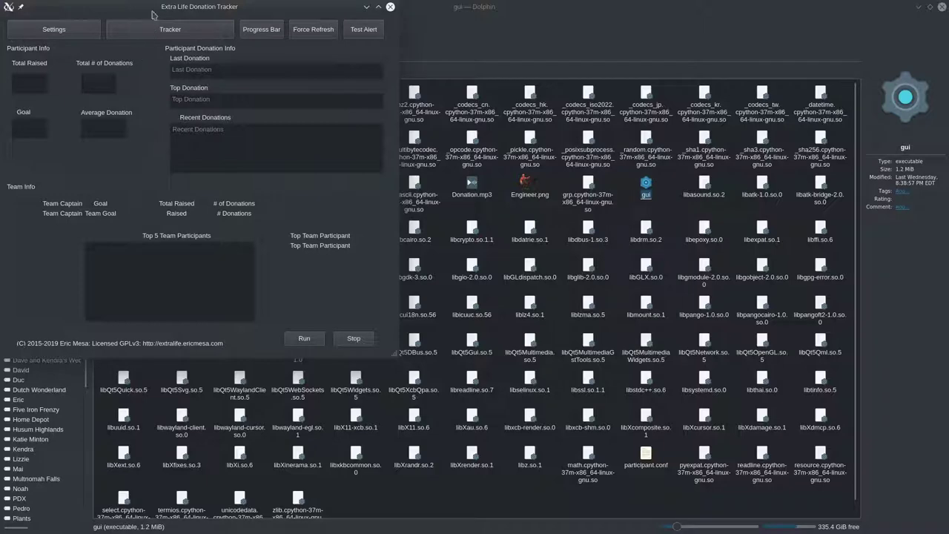
drag(175, 14, 654, 116)
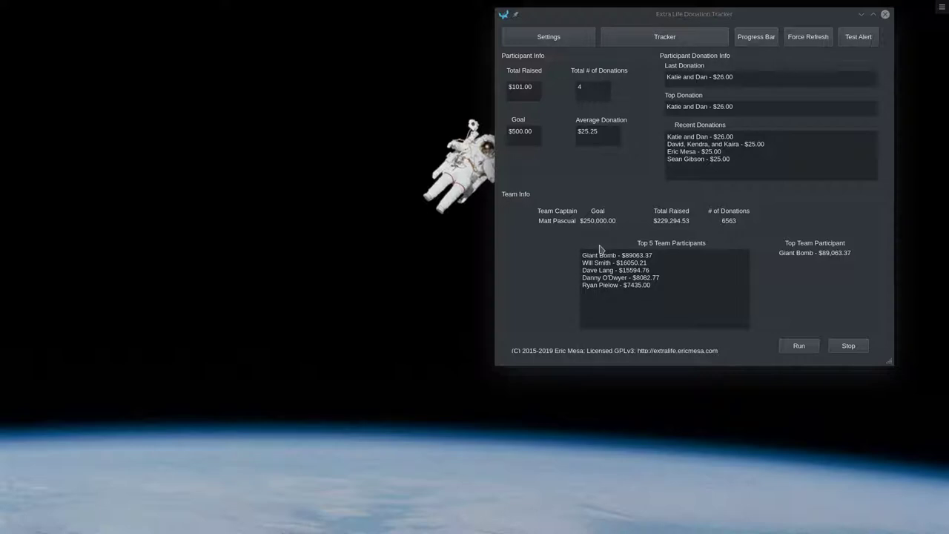
click(545, 42)
drag(445, 165, 219, 198)
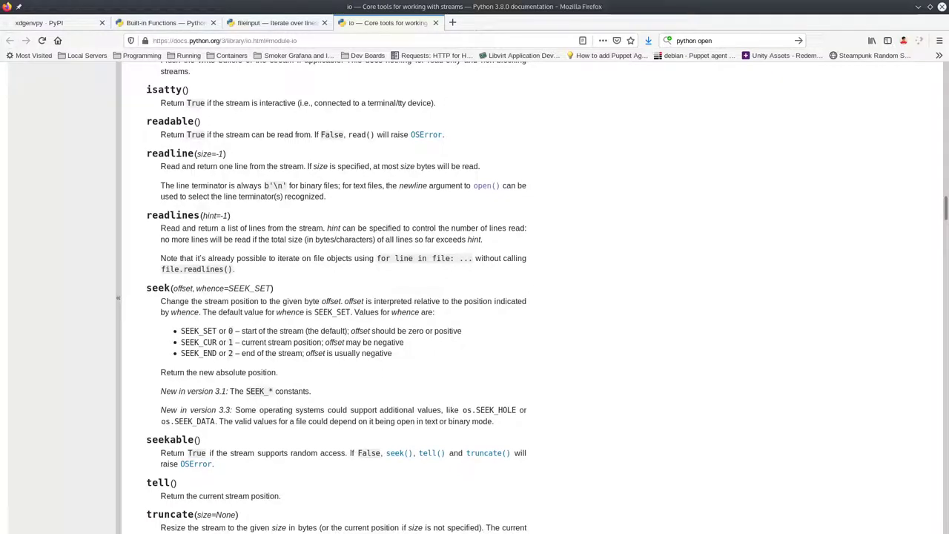
Step: Open extra-life.org in a new tab of the Firefox browser
key(ctrl+t)
text(extra-life.org)
key(Return)
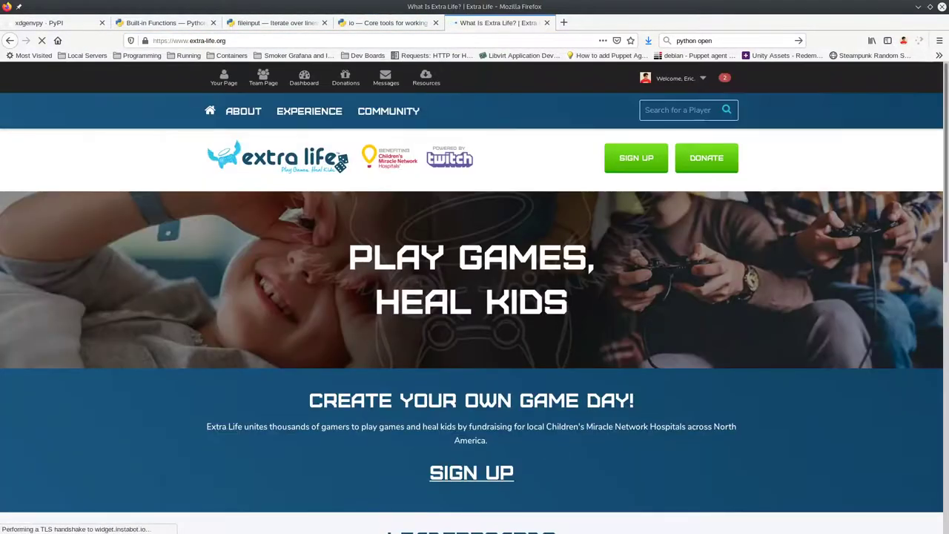
Step: Go to the participant's personal Extra Life page and highlight the participant ID at the end of its URL
key(ctrl+l)
text(extralife.ericmesa.com)
key(Return)
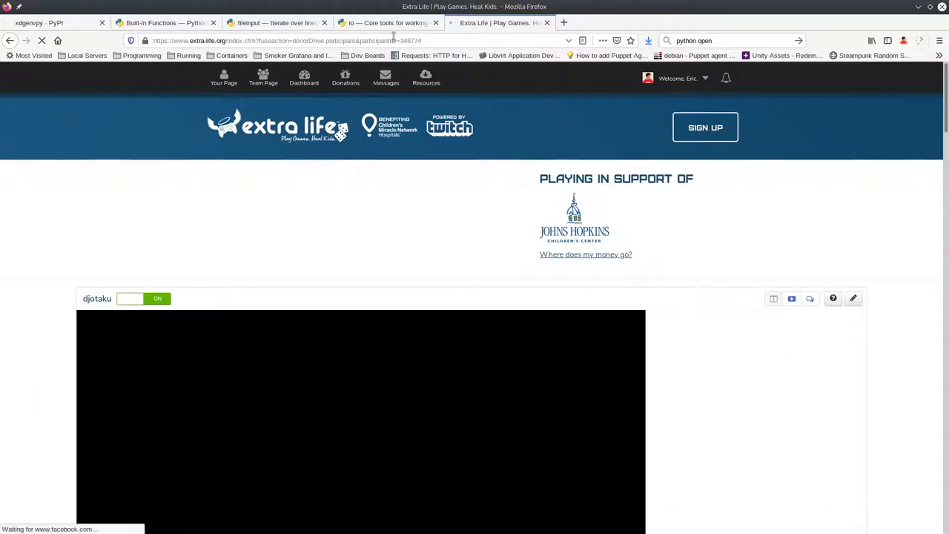
double_click(408, 40)
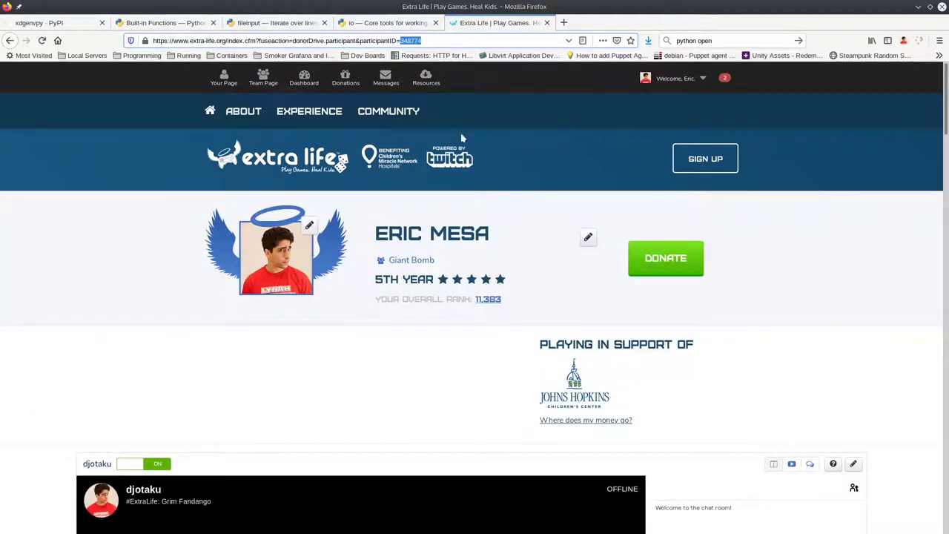
Step: Open the Giant Bomb team page, highlight the team ID in its URL and minimise the browser
click(418, 265)
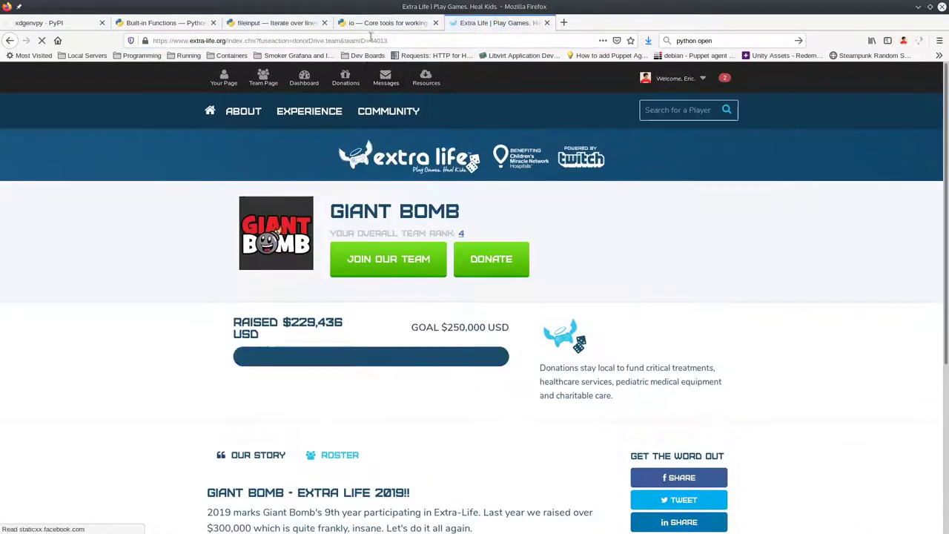
mouse_move(372, 41)
mouse_down()
mouse_move(436, 41)
mouse_move(370, 41)
mouse_up()
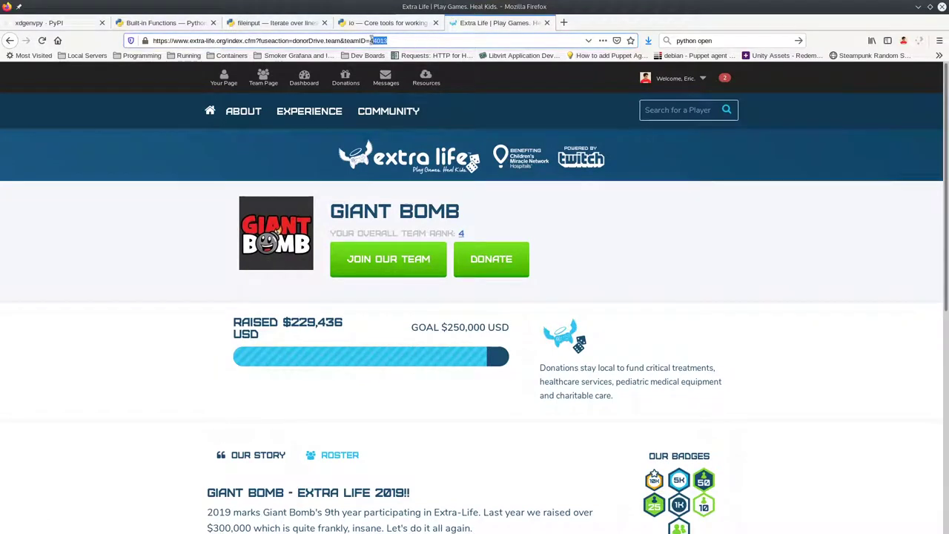
click(917, 6)
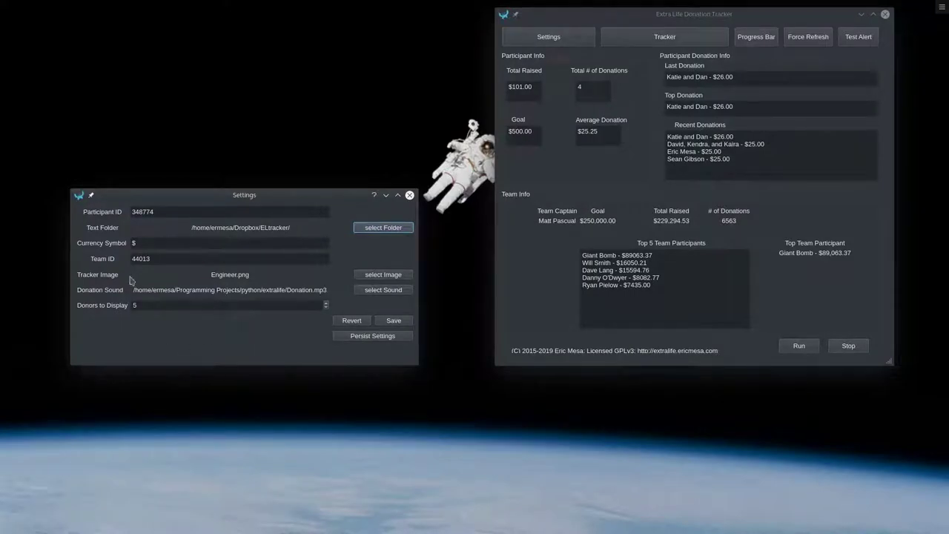
Step: Set the tracker's donation sound to Donation.mp3 from the Download/dist/gui folder
click(389, 294)
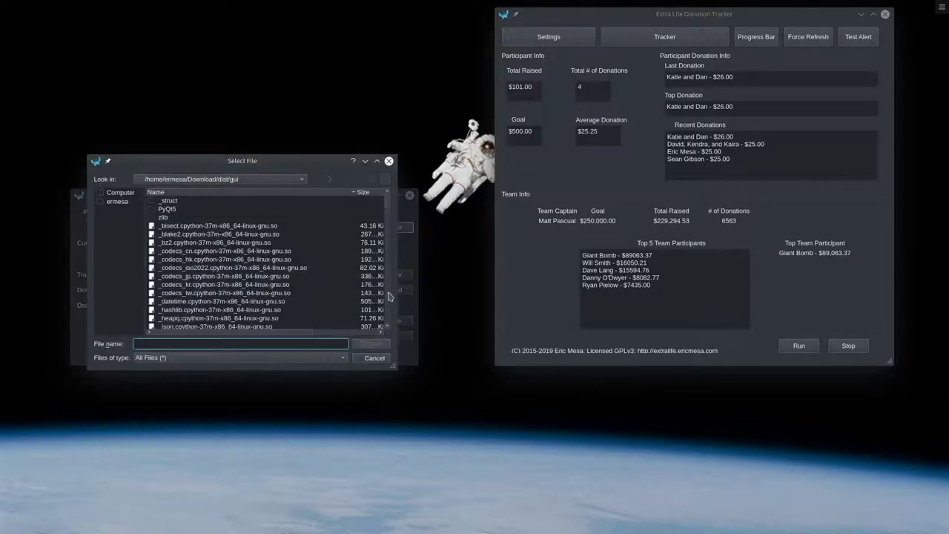
scroll(218, 228, down, 5)
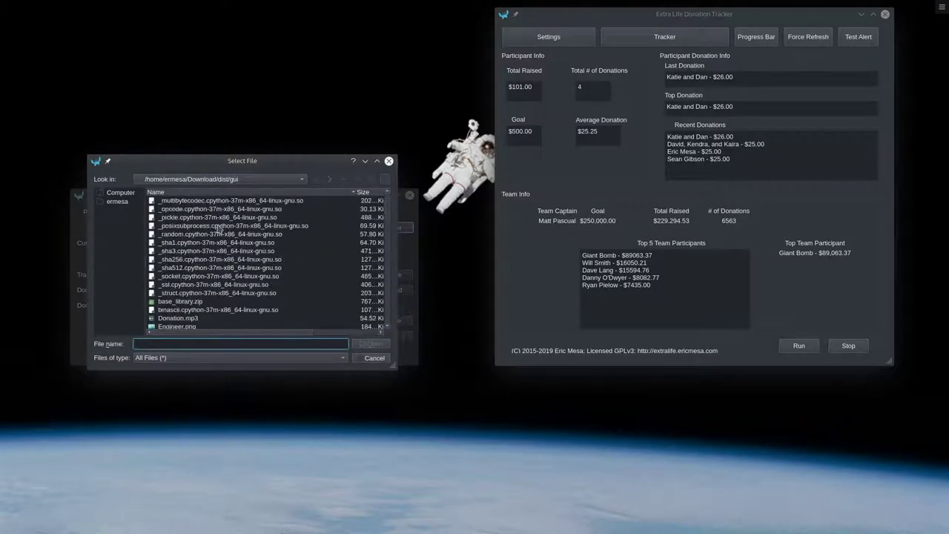
double_click(184, 268)
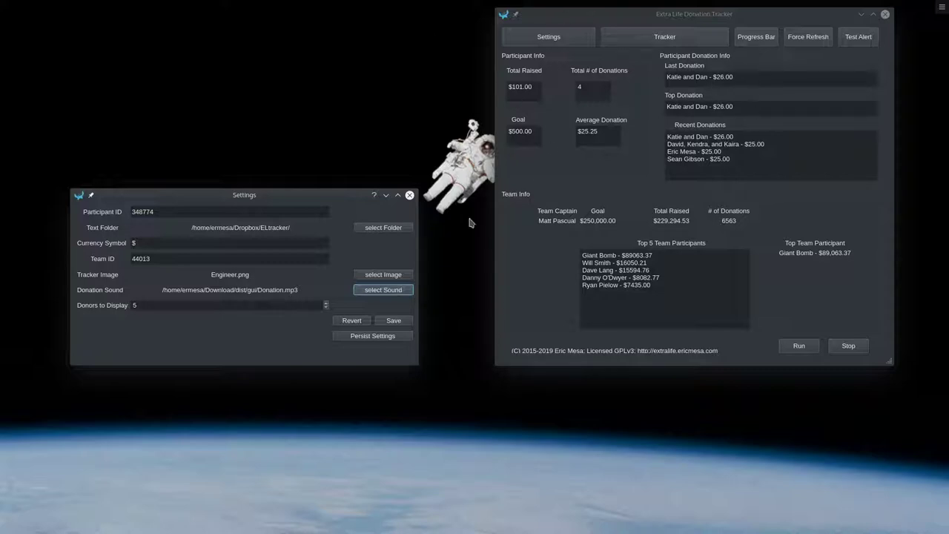
Step: Create a folder named text inside dist/gui and choose it as the tracker's text folder
click(381, 231)
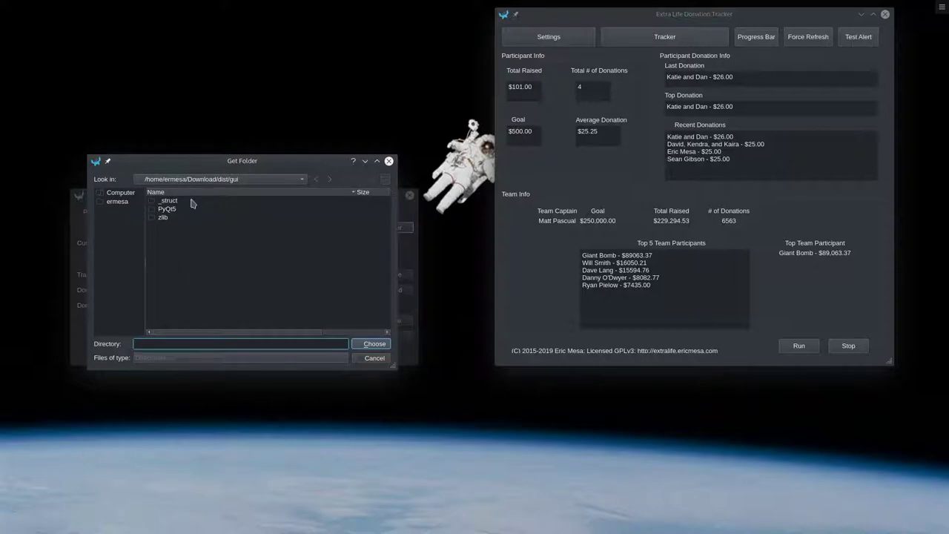
right_click(220, 236)
click(210, 257)
right_click(210, 256)
click(221, 269)
text(text)
key(Return)
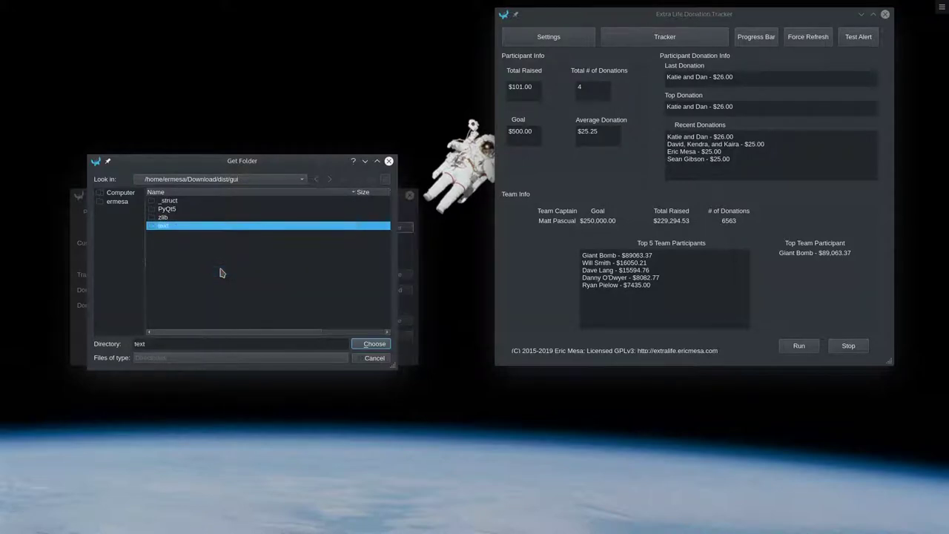
click(372, 343)
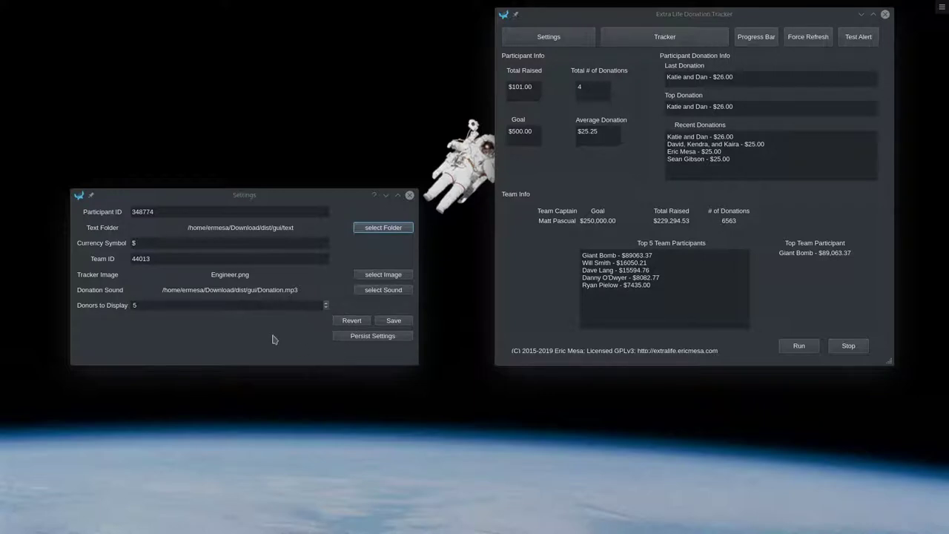
Step: Save the tracker settings and run the donation tracker from its main window
click(398, 324)
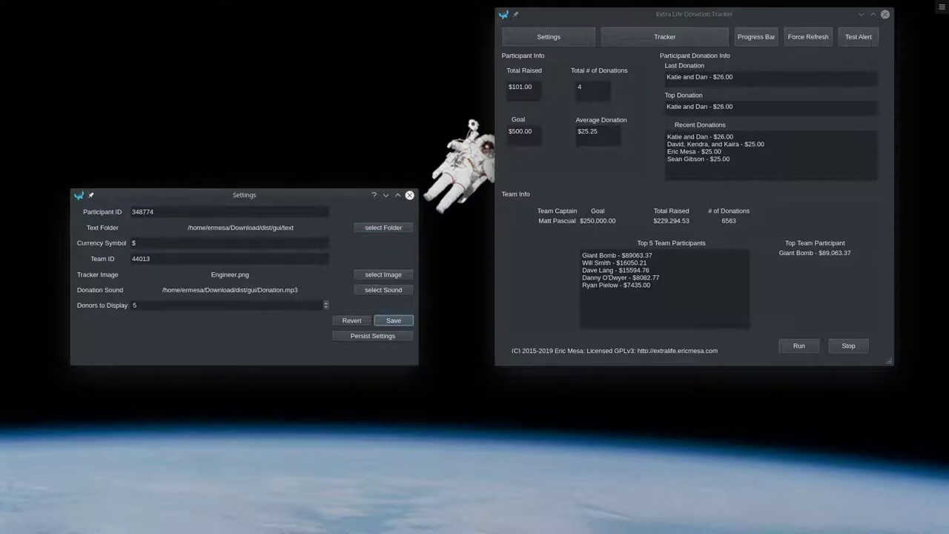
key(Tab)
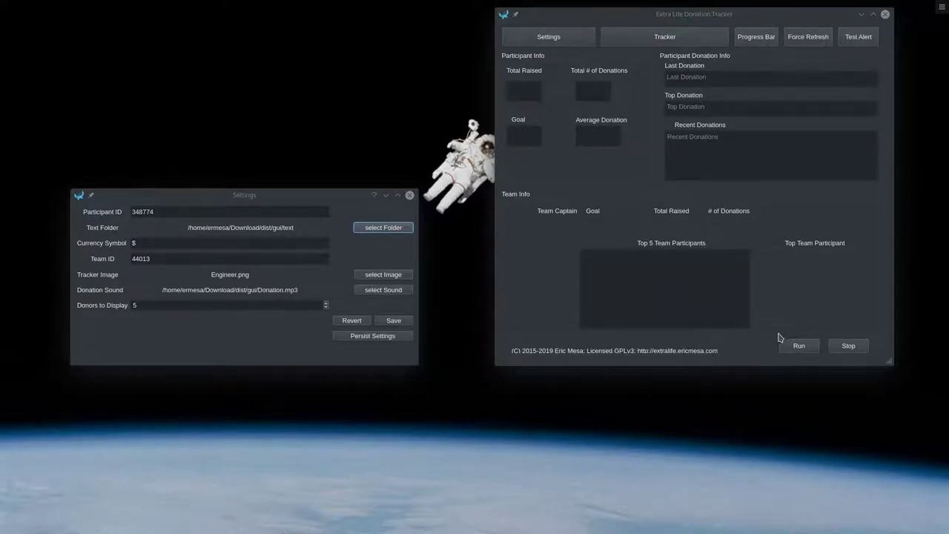
click(799, 348)
click(639, 245)
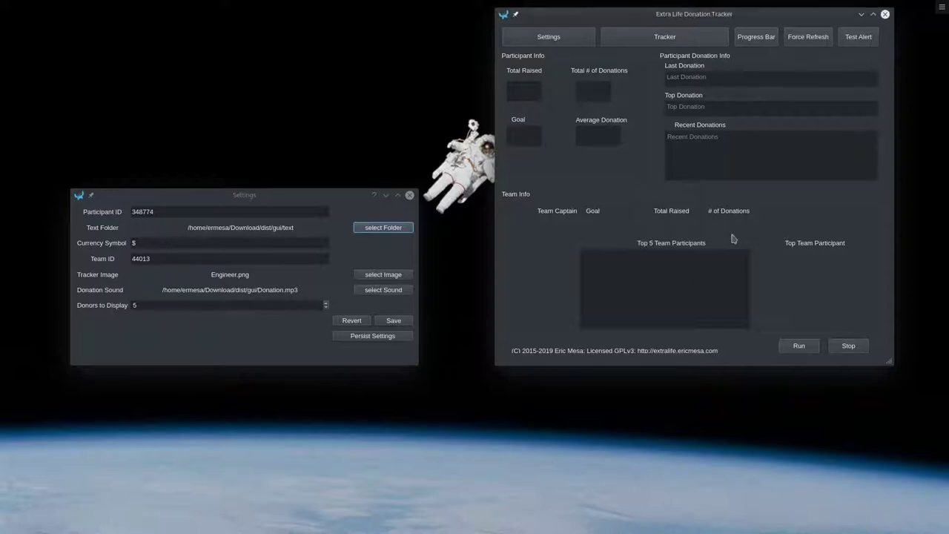
Step: Raise the number of donors to display to 9 and close the settings without saving
click(326, 304)
scroll(215, 305, up, 4)
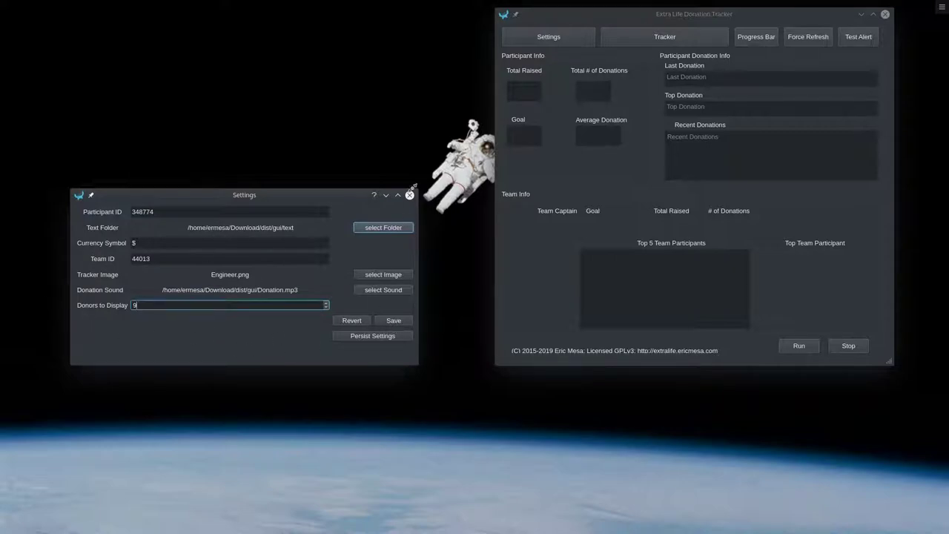
click(409, 195)
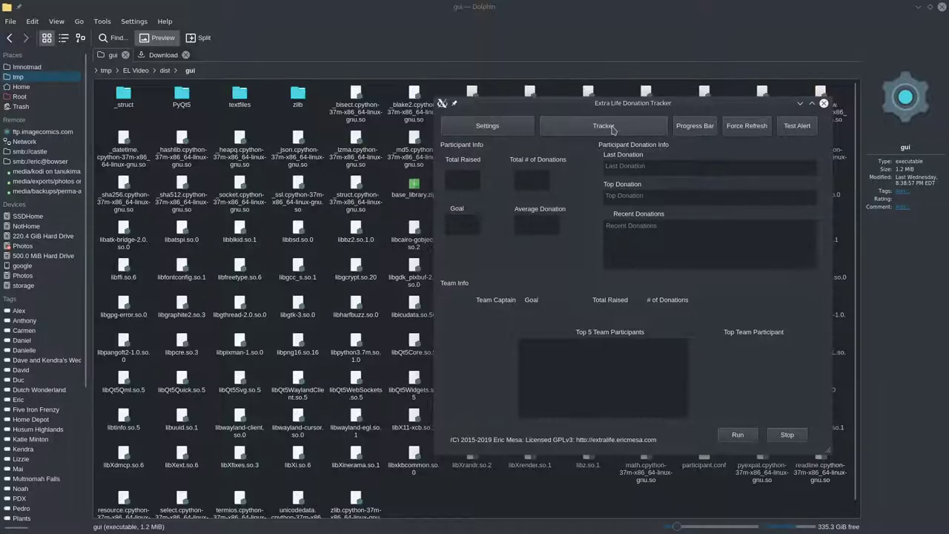
Step: Open the green Tracker window, place it clear of the main window and trigger a test alert
click(604, 126)
drag(426, 216, 304, 17)
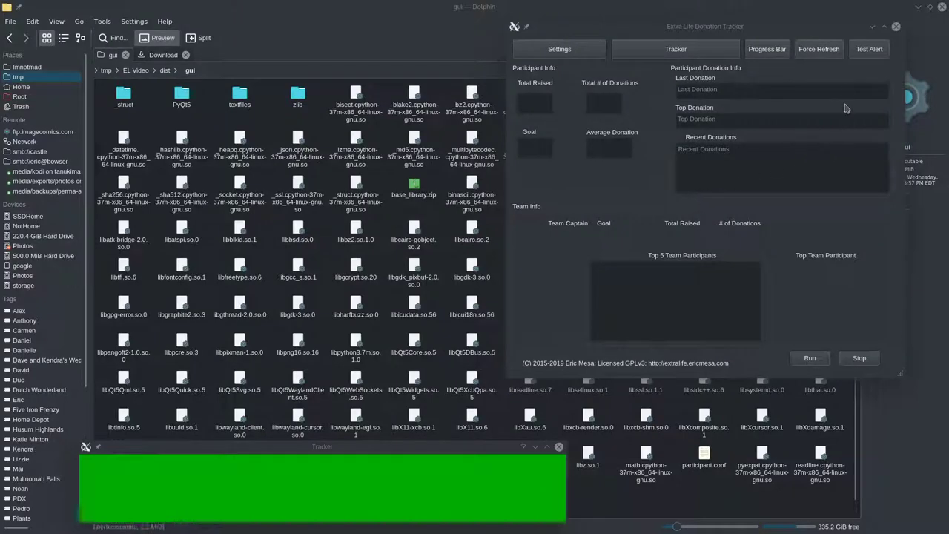
click(864, 50)
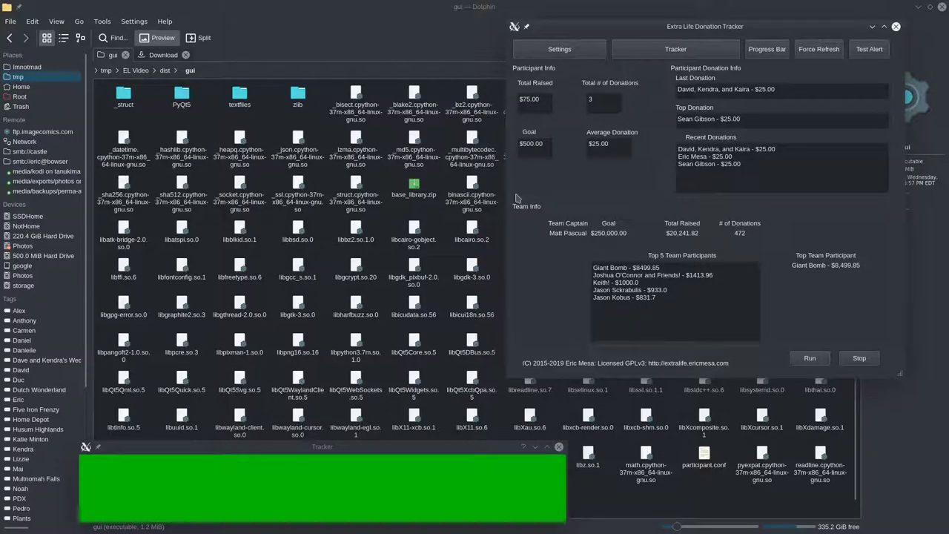
Step: Open the textfiles folder, view last5DonorNameAmtsMessage.txt in the text editor and close it
click(243, 102)
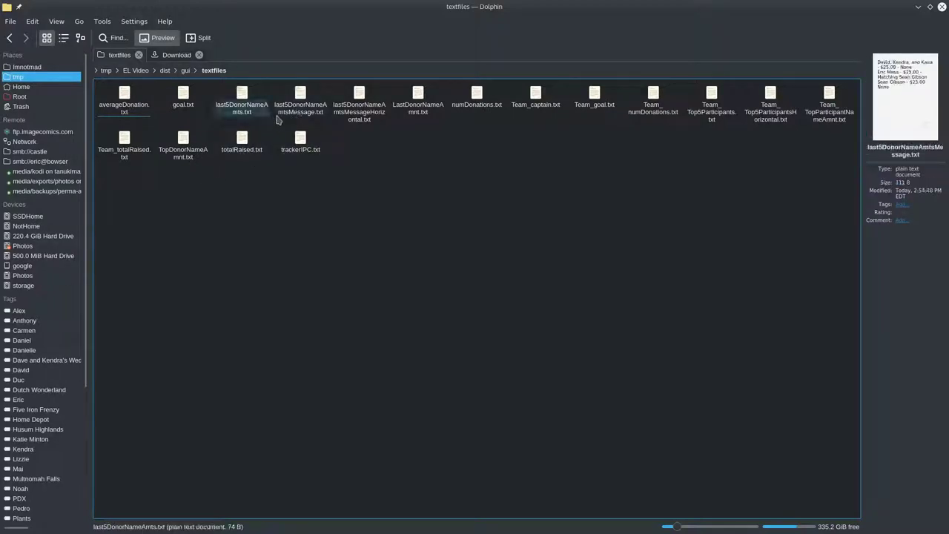
click(303, 111)
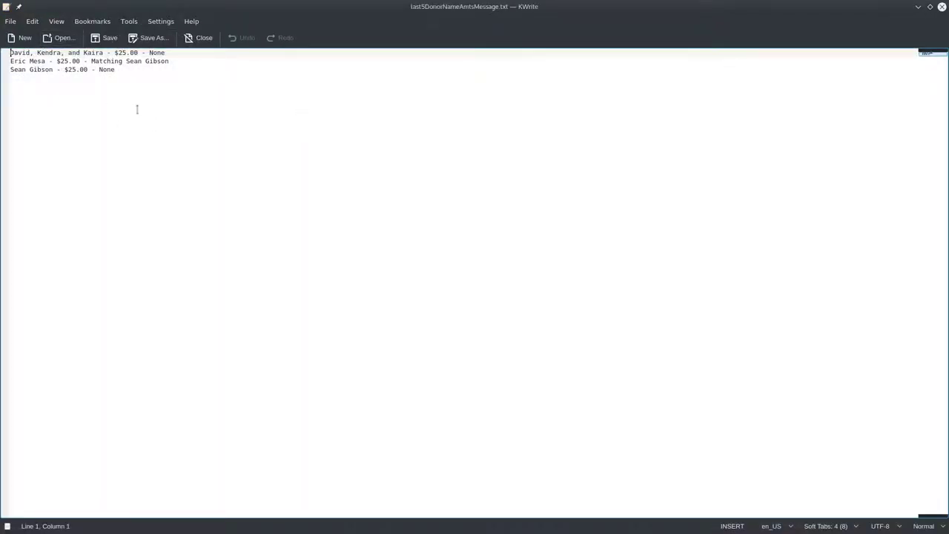
click(941, 7)
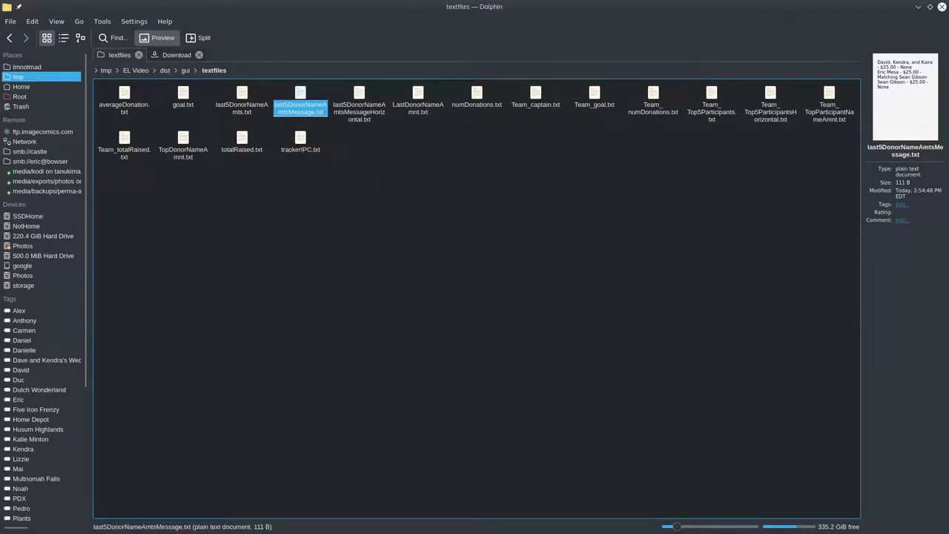
Step: Minimise the file manager and arrange the donation tracker and green Tracker windows side by side on the desktop
click(918, 8)
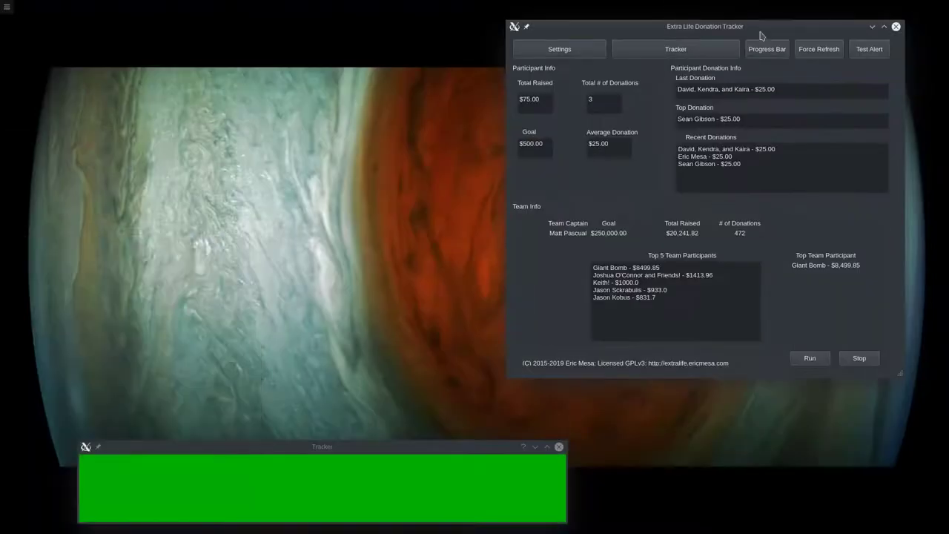
drag(639, 28, 671, 8)
drag(340, 447, 286, 62)
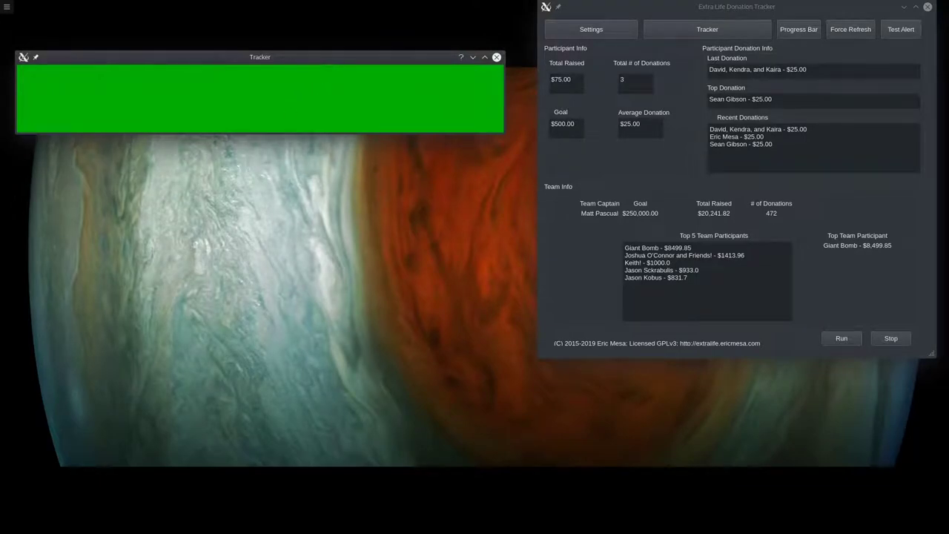
Step: Switch to OBS Studio
key(alt+Tab)
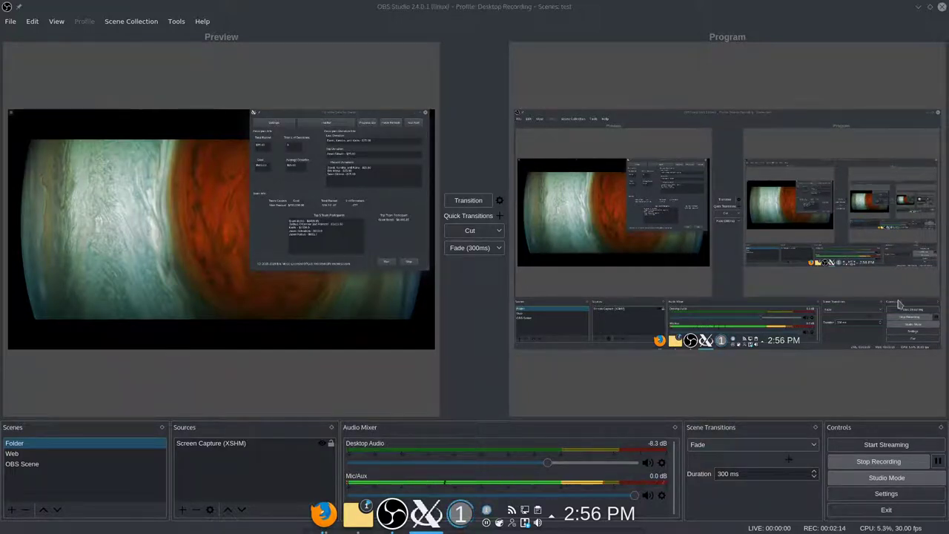
click(571, 6)
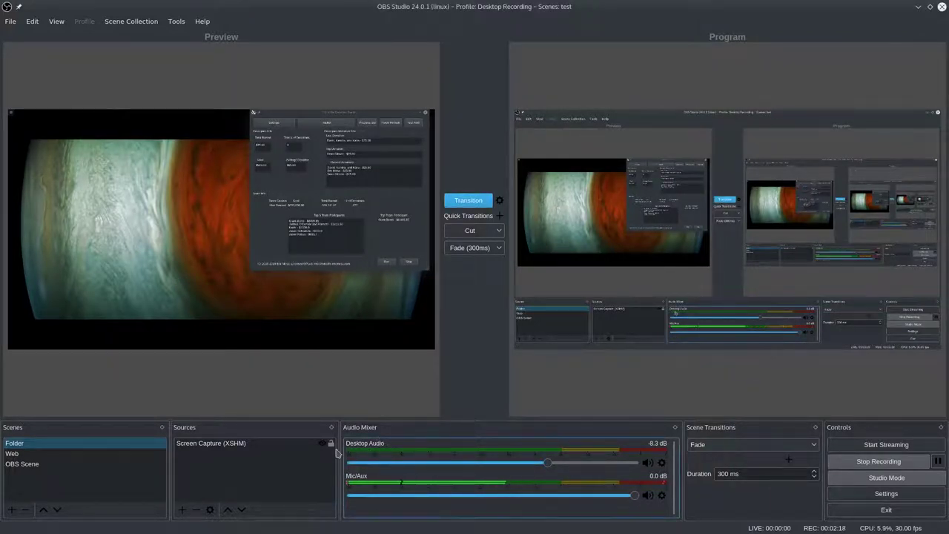
Step: Add a new Text (FreeType 2) source named "horizonatal donors" to the Folder scene
click(180, 509)
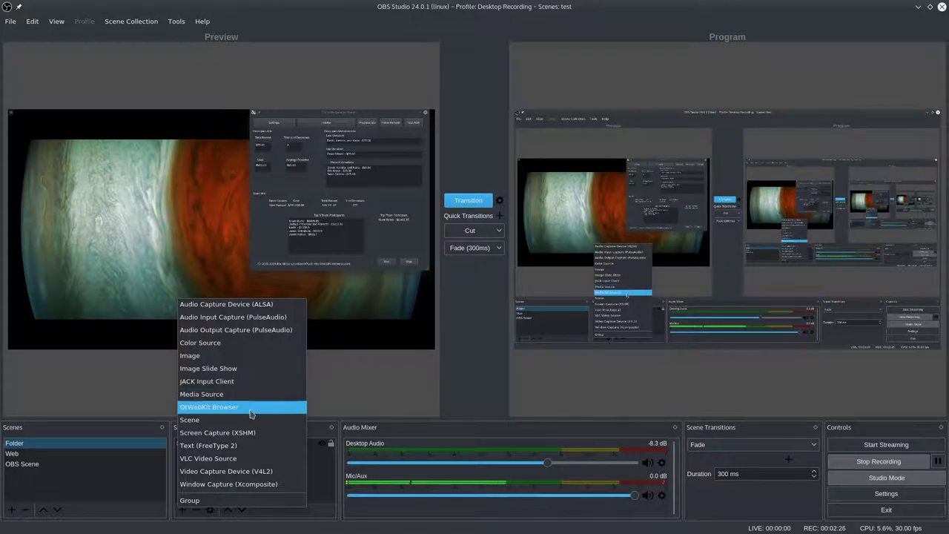
click(249, 449)
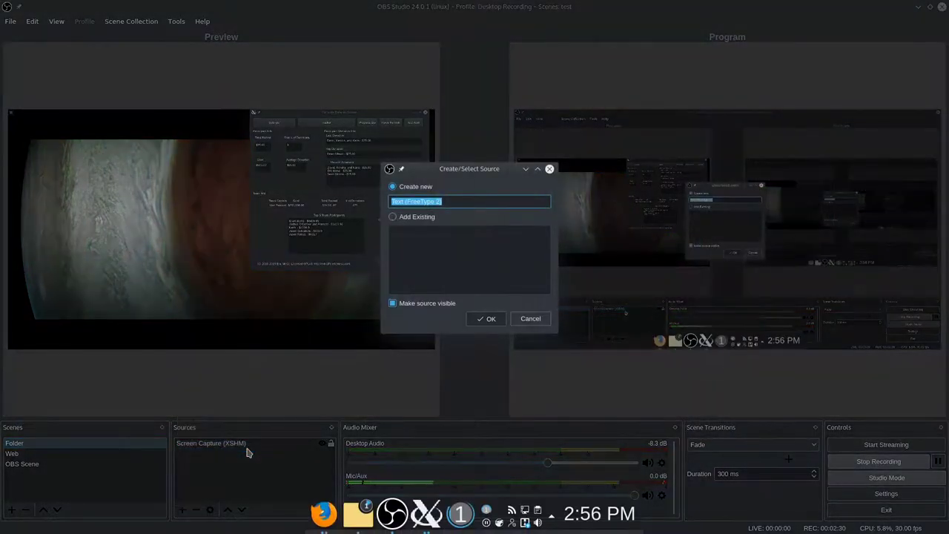
text(hori)
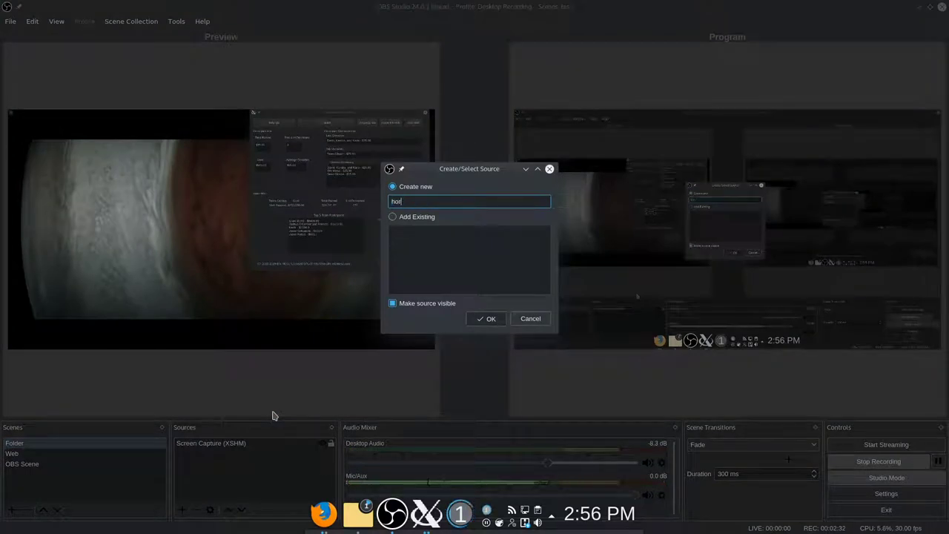
text(zontal scrolling)
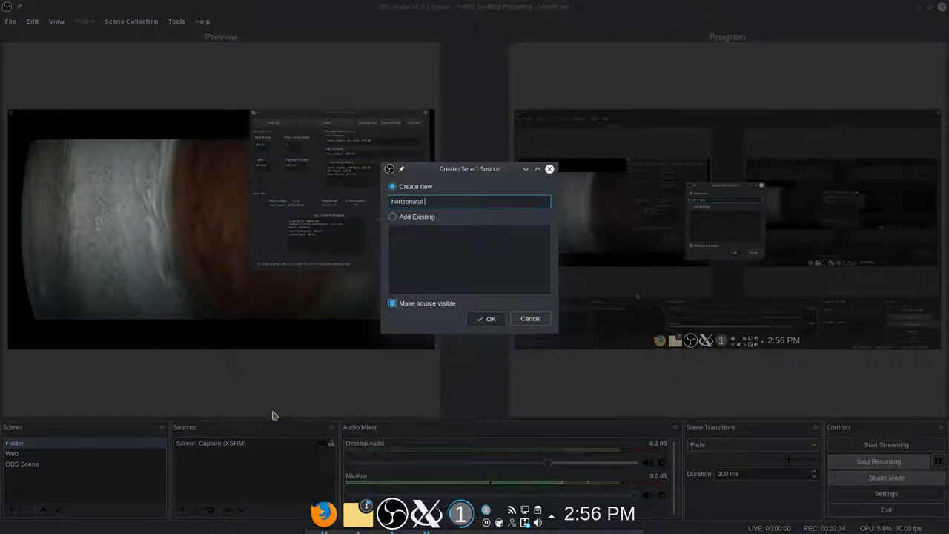
key(Return)
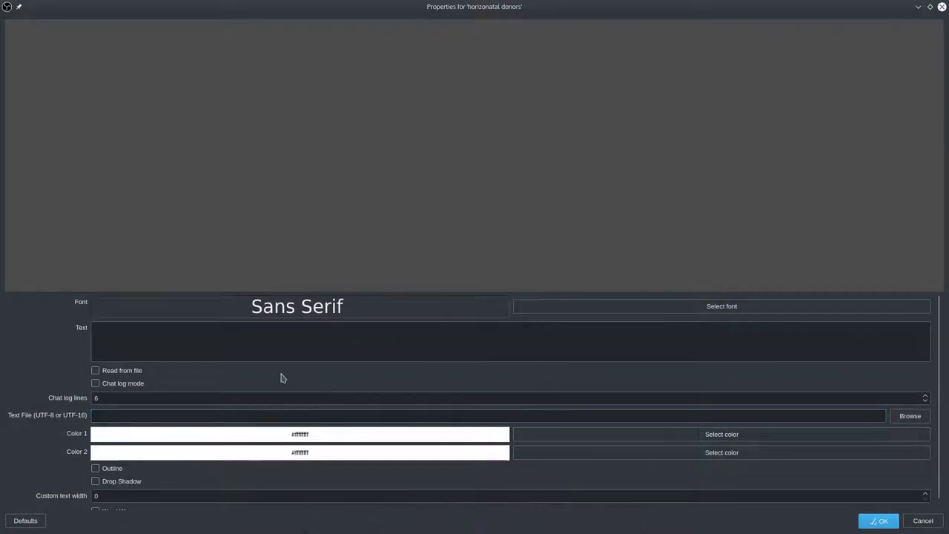
Step: Set the horizonatal donors source to read from last5DonorNameAmtsMessageHorizontal.txt in tmp/EL Video/dist/gui/textfiles and accept its properties
drag(309, 12, 267, 29)
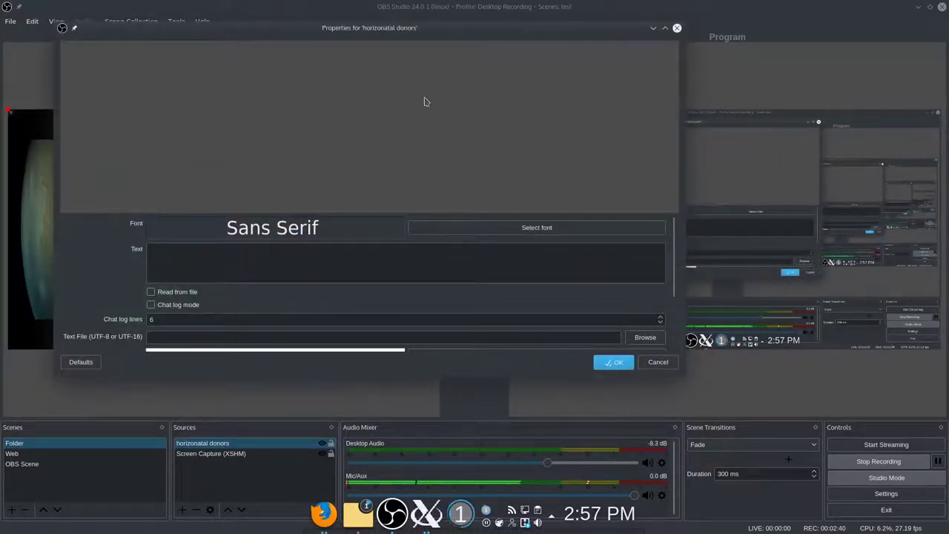
click(252, 274)
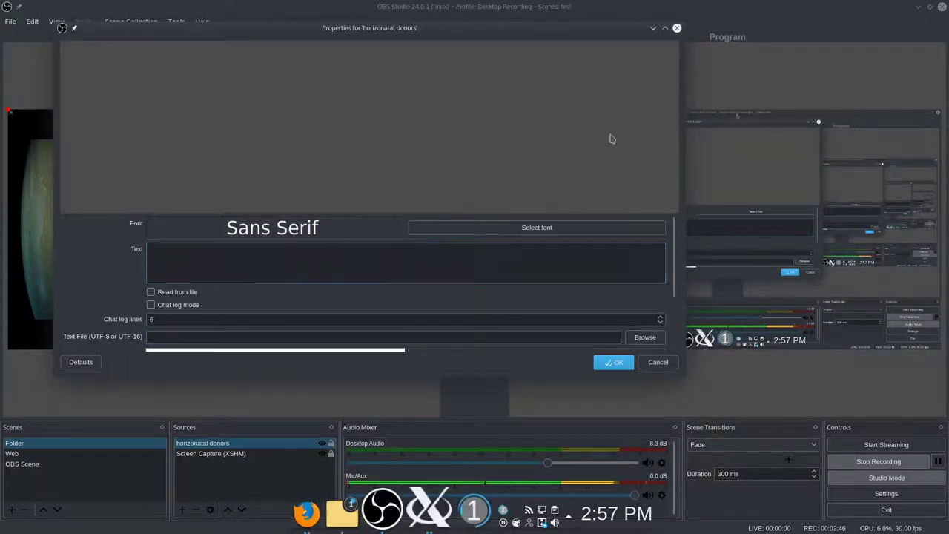
click(158, 296)
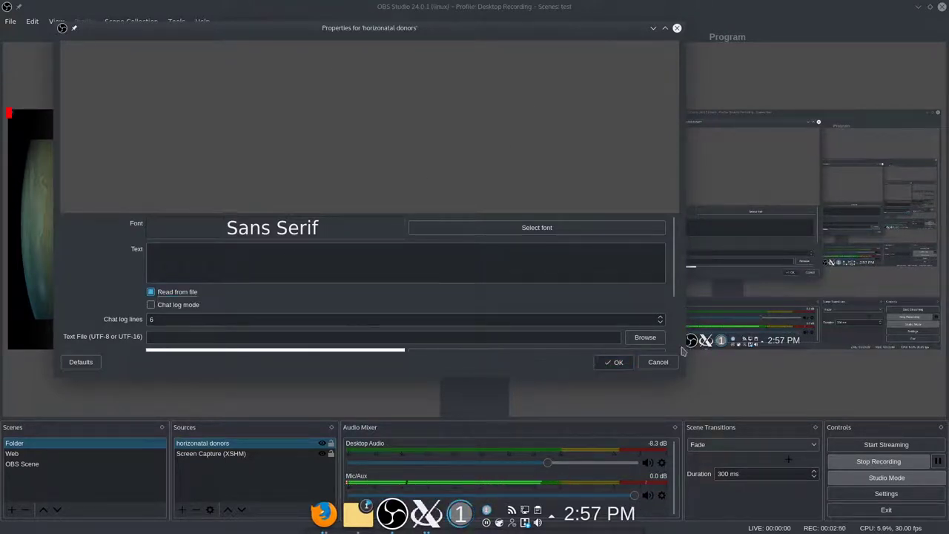
click(629, 341)
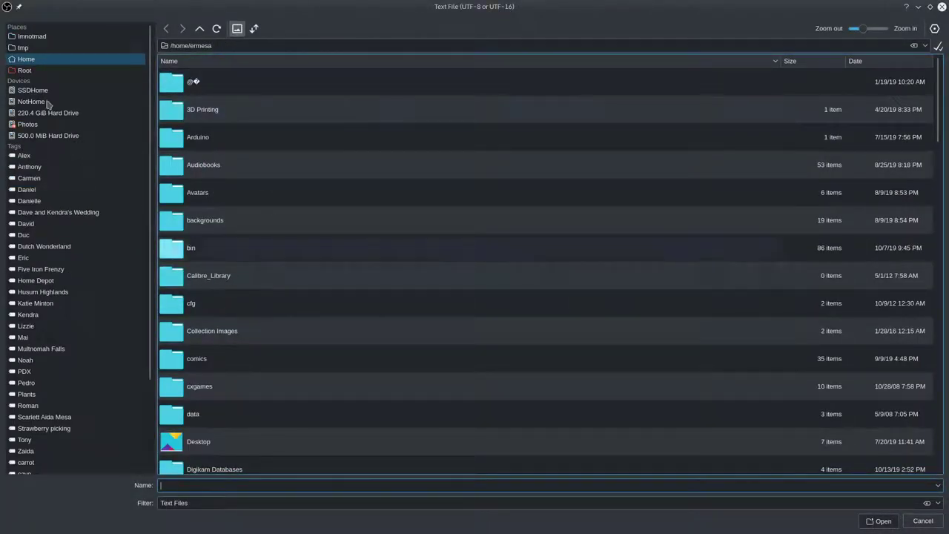
click(27, 48)
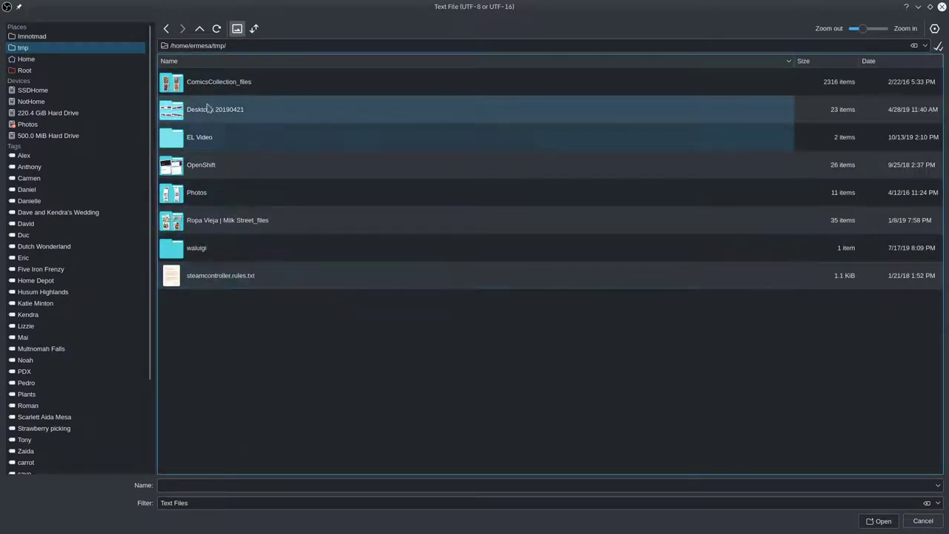
click(191, 137)
click(178, 83)
click(182, 89)
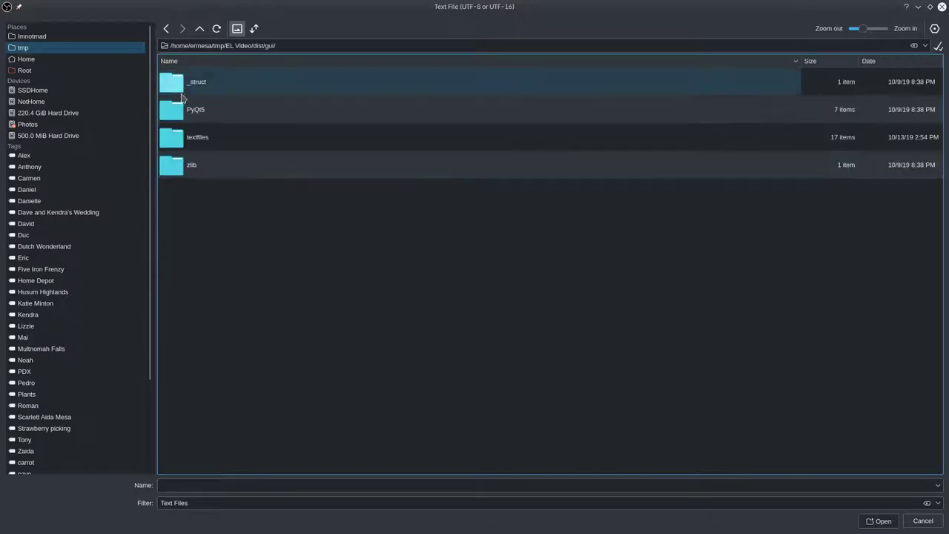
click(187, 139)
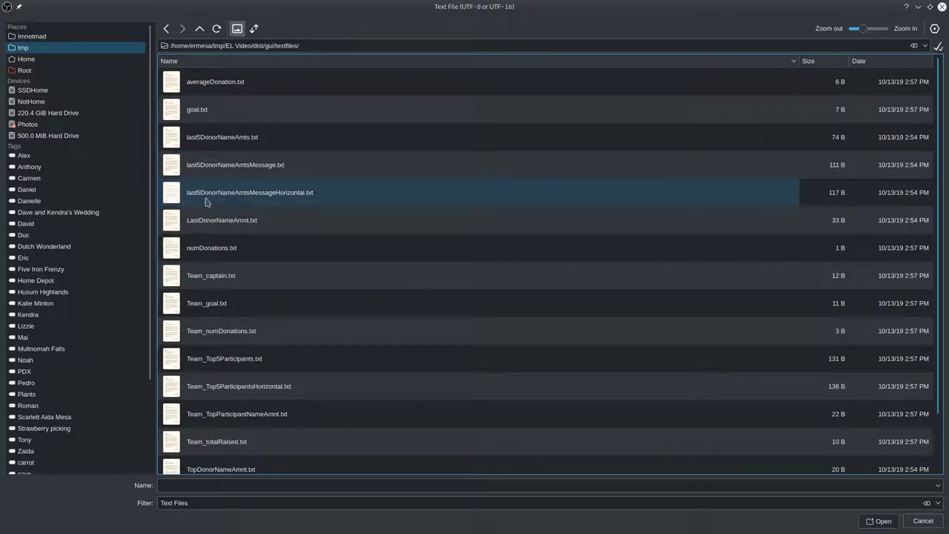
double_click(276, 198)
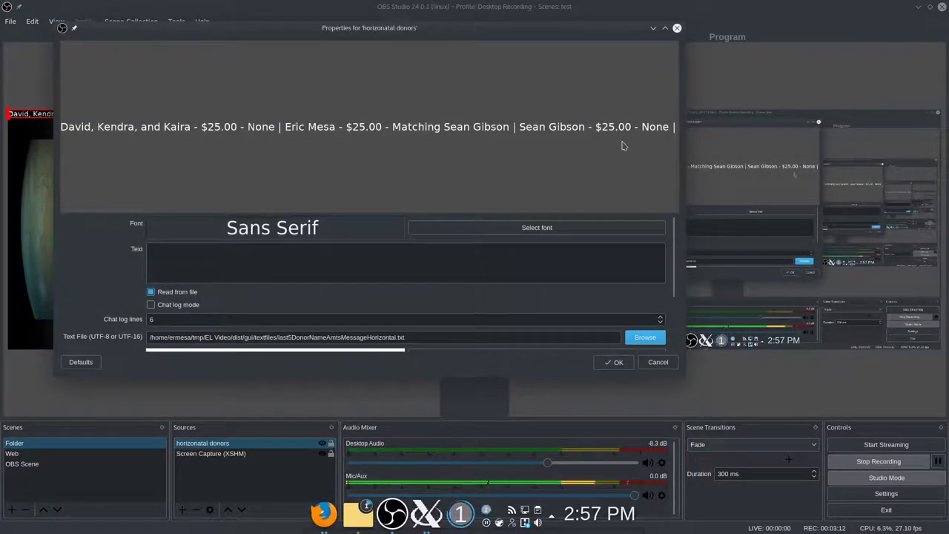
click(617, 362)
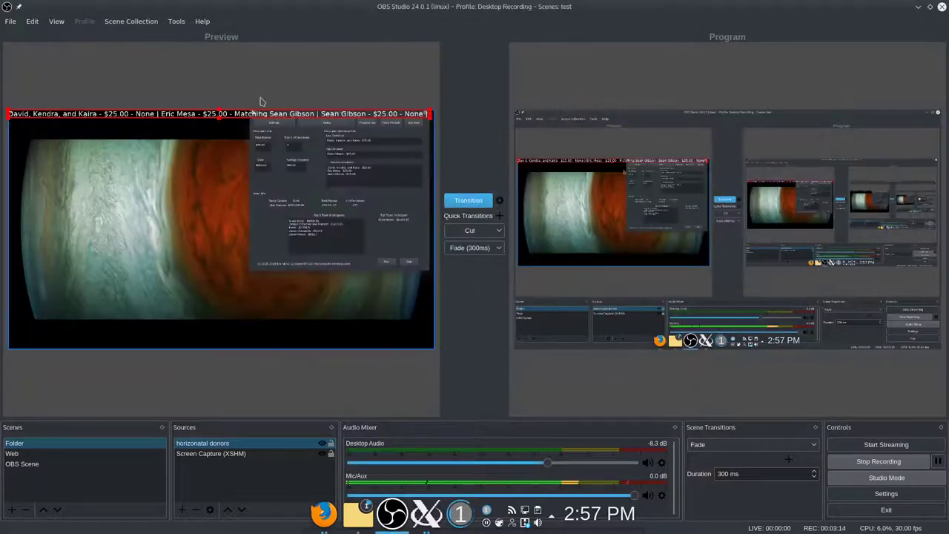
Step: Move the donor text line to the bottom edge of the preview canvas and stretch it to the full canvas width
drag(200, 192, 201, 365)
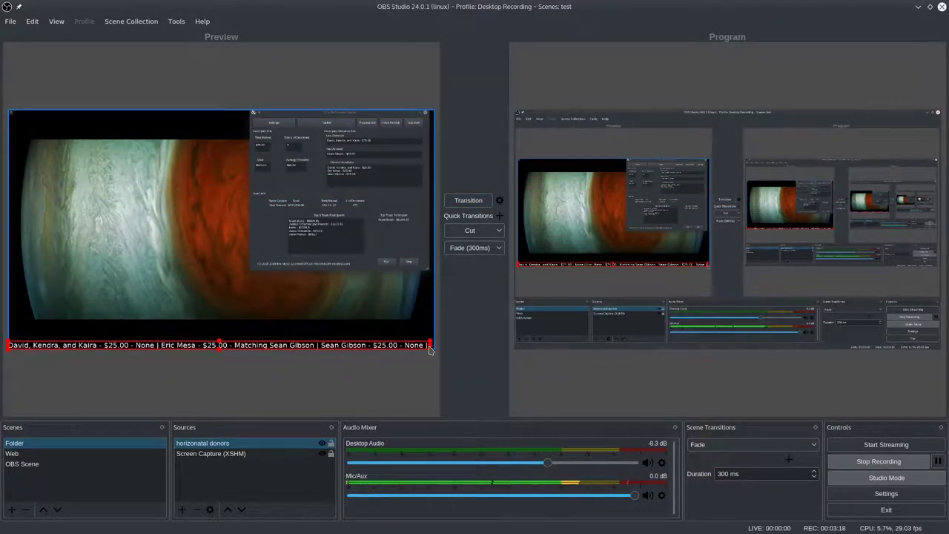
drag(429, 347, 435, 350)
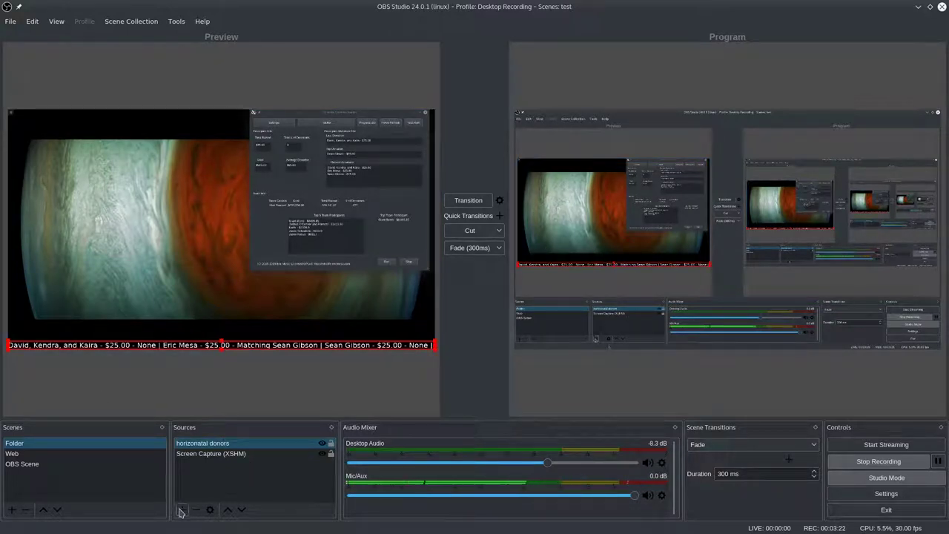
Step: Add a Scroll filter to the horizonatal donors source with a horizontal speed of 169.00
right_click(190, 445)
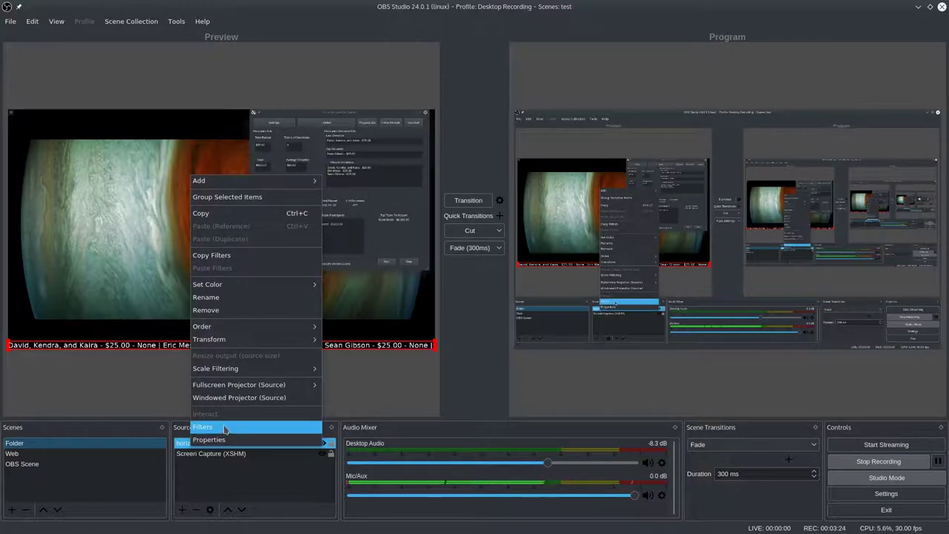
click(203, 426)
click(267, 423)
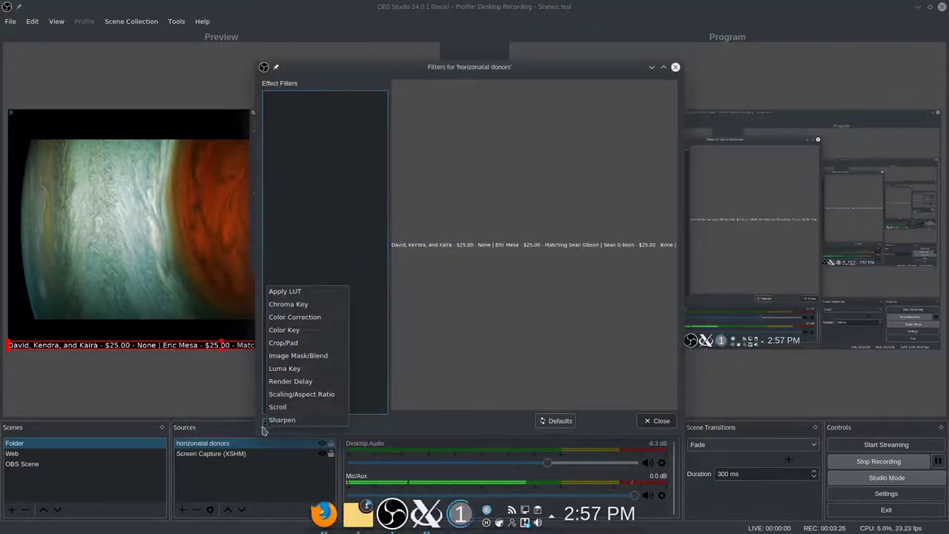
click(298, 409)
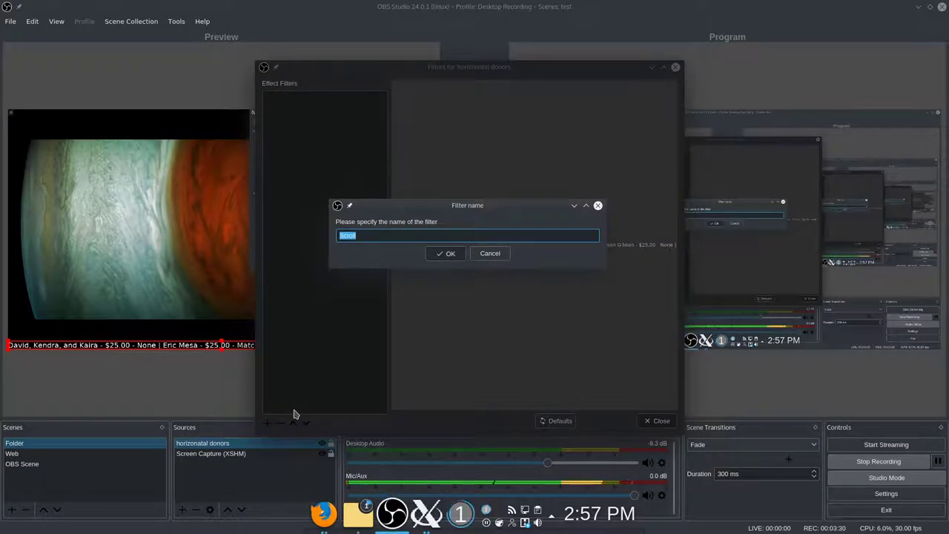
key(Return)
drag(533, 297, 571, 314)
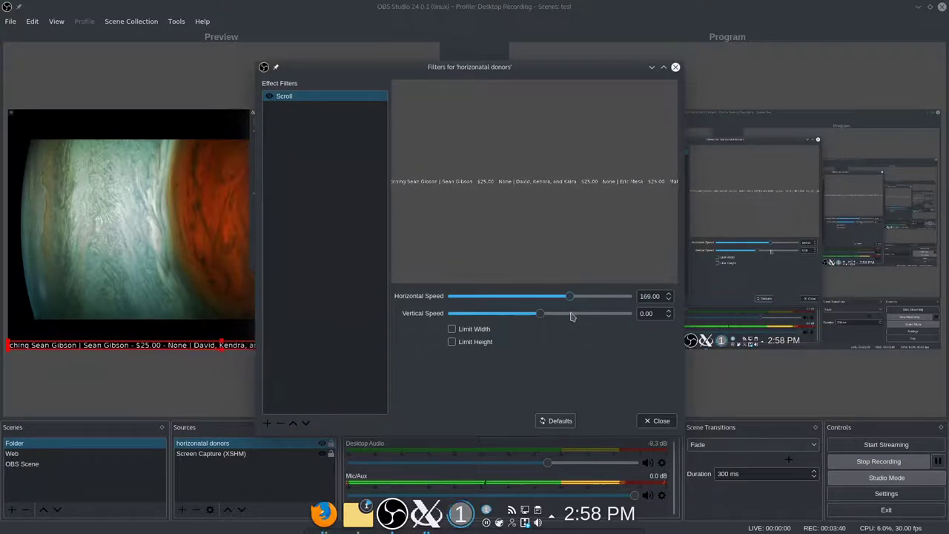
click(660, 420)
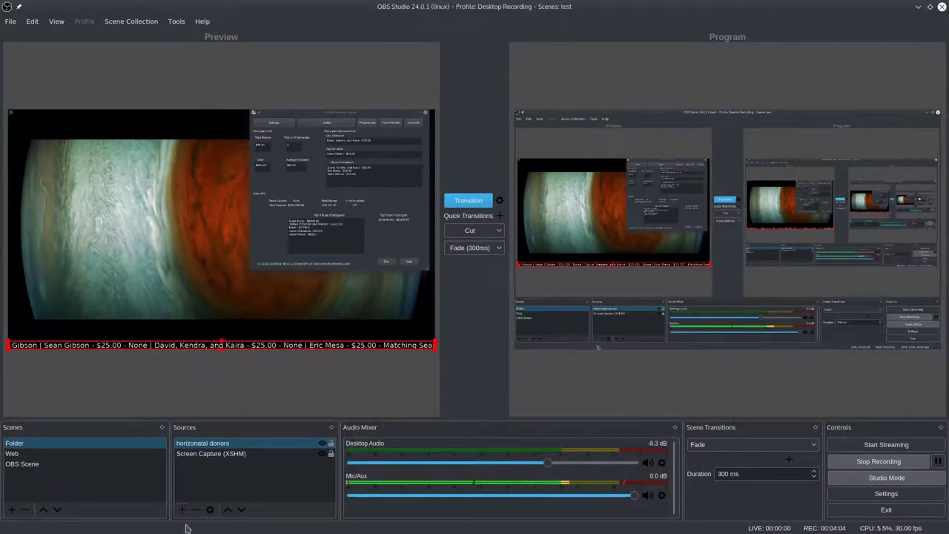
Step: Add a Text (FreeType 2) source named "top team donors" that reads from Team_Top5Participants.txt
click(181, 510)
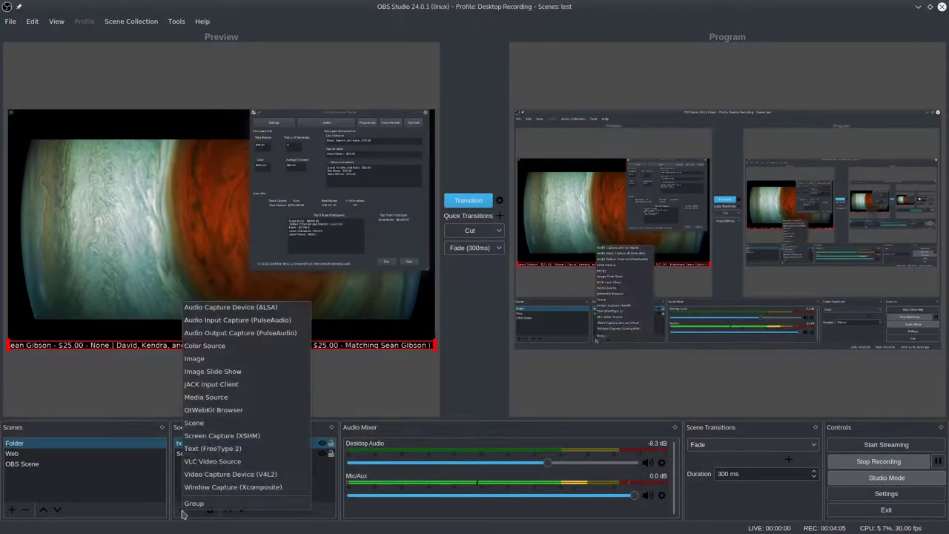
click(227, 450)
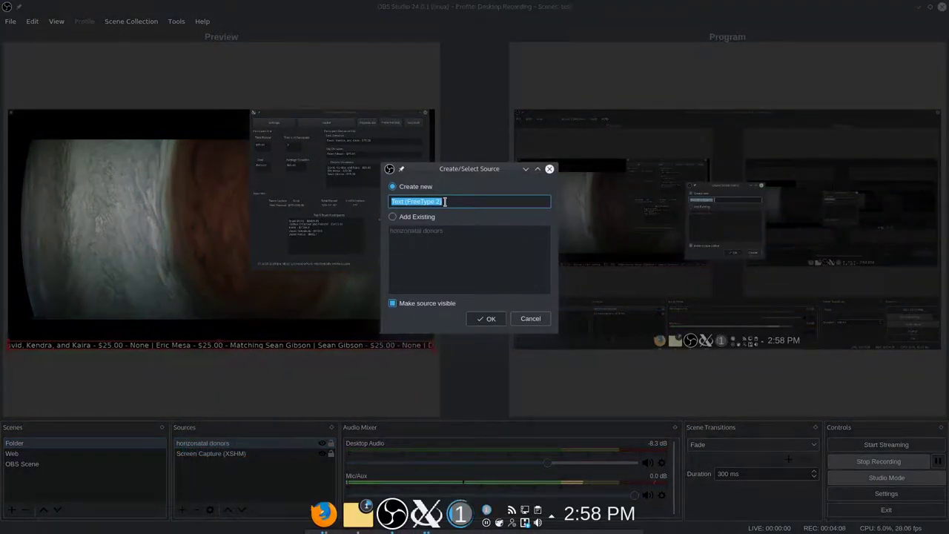
text(top team donors)
click(487, 318)
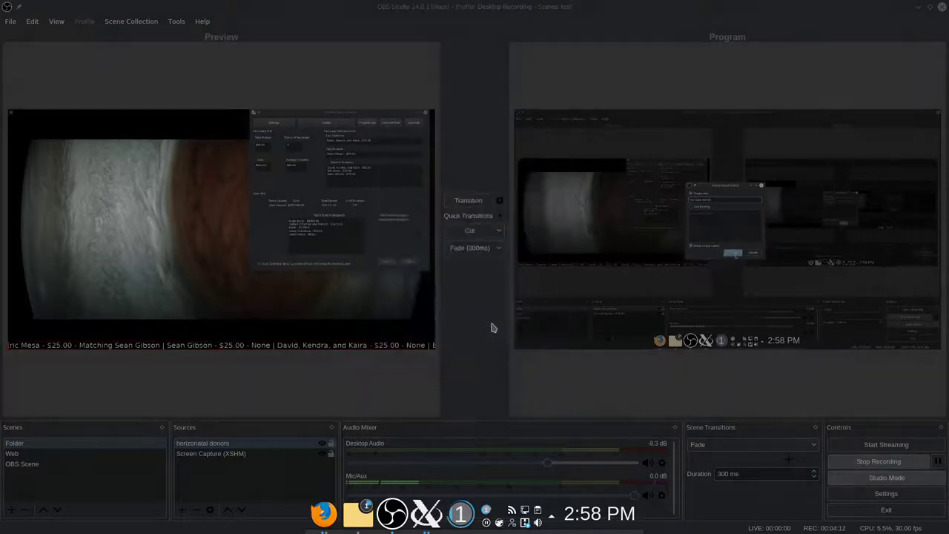
click(250, 340)
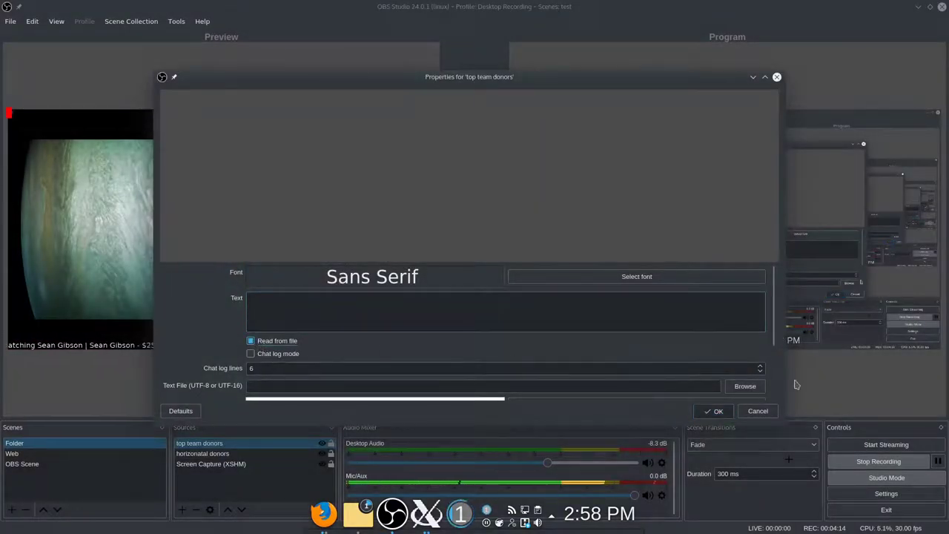
click(750, 387)
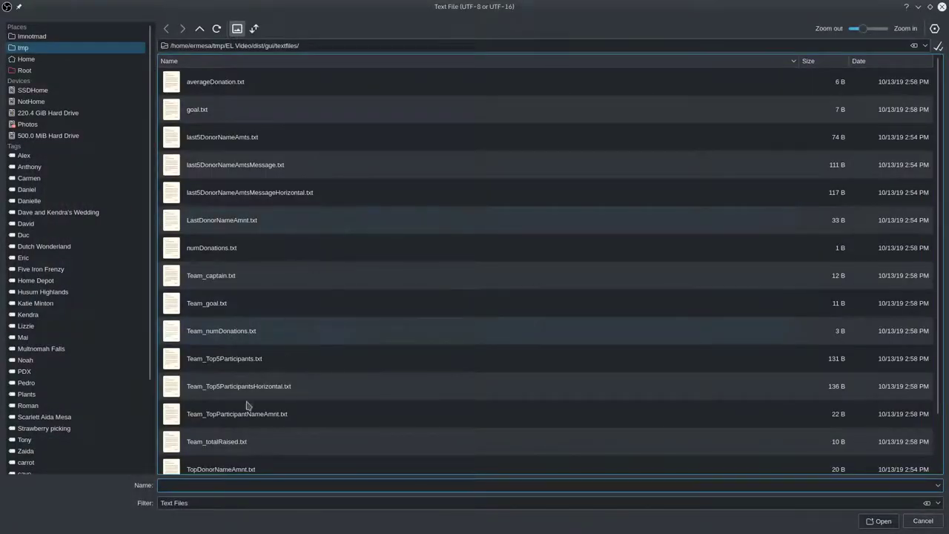
double_click(224, 363)
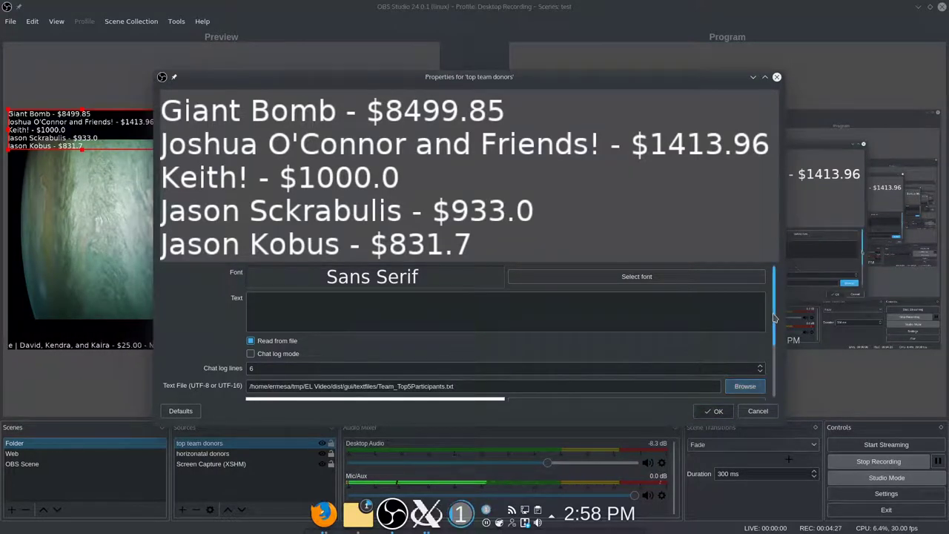
Step: Set the top team donors text to Sans Serif Normal size 72 and accept the source properties
click(619, 277)
scroll(560, 208, down, 5)
click(558, 225)
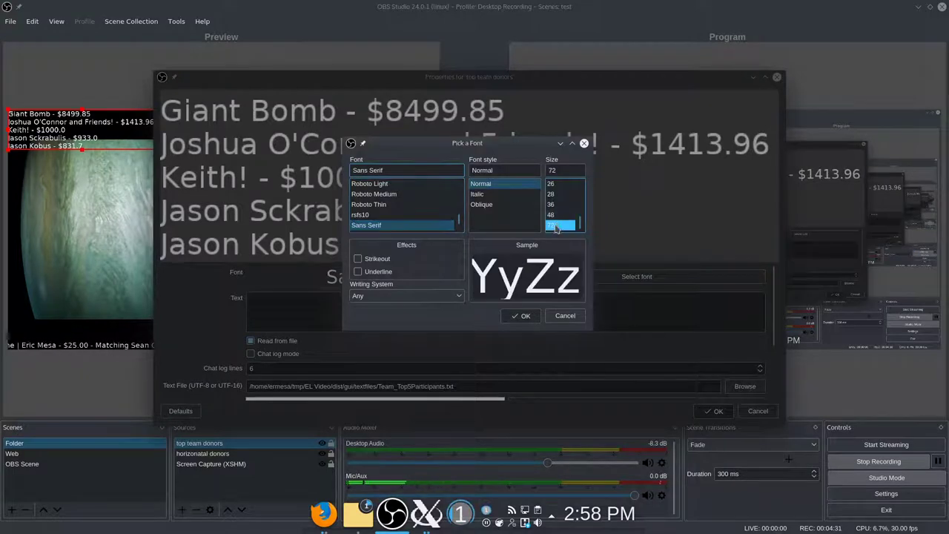
click(519, 316)
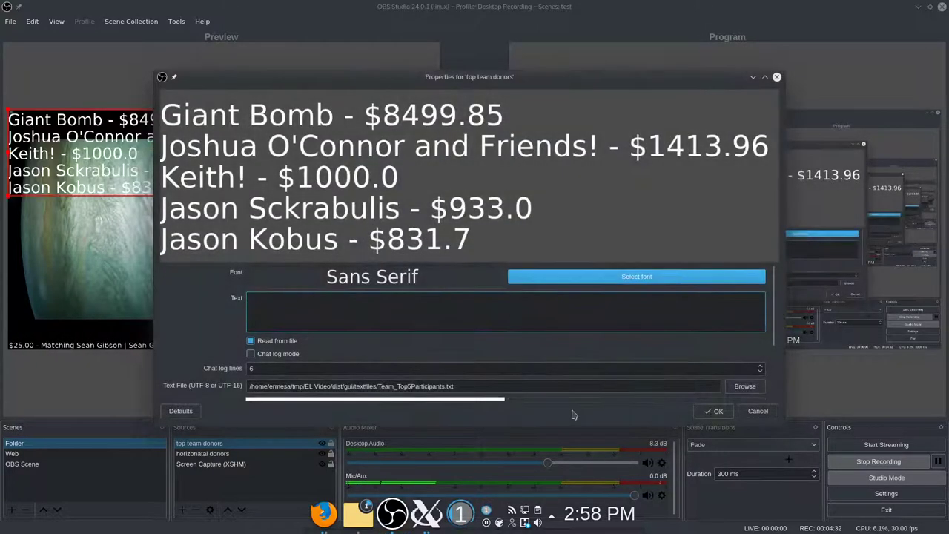
click(715, 412)
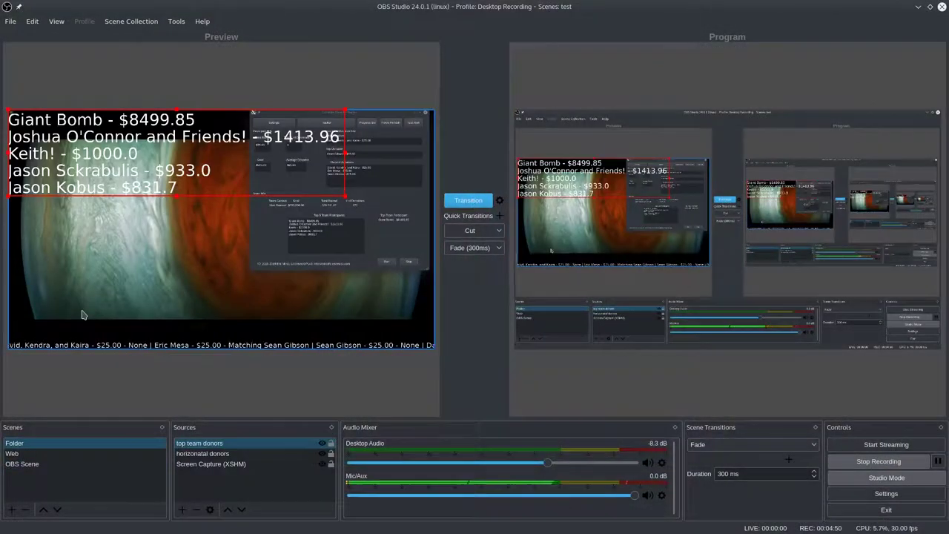
Step: View the Folder scene's text overlays over the desktop as program output, and transition back to OBS Scene
click(144, 274)
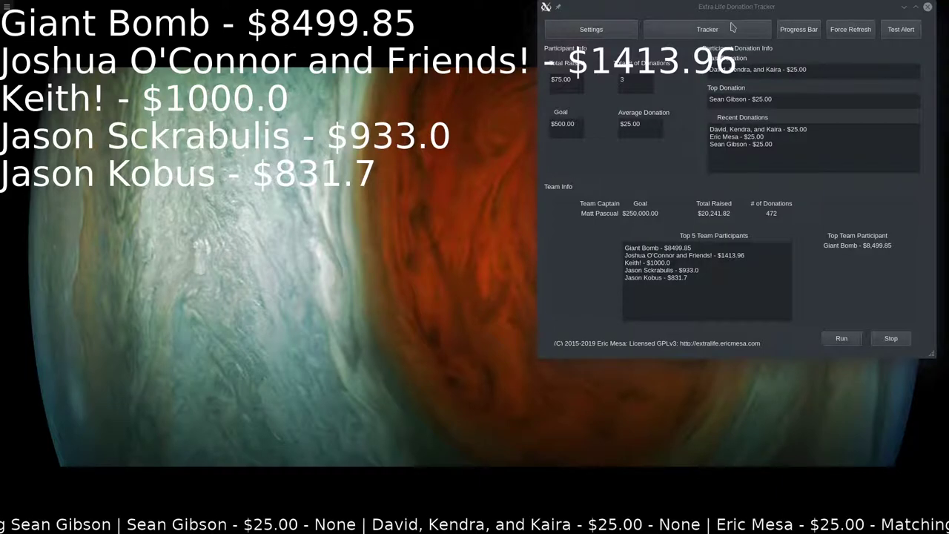
click(806, 29)
drag(443, 86, 0, 60)
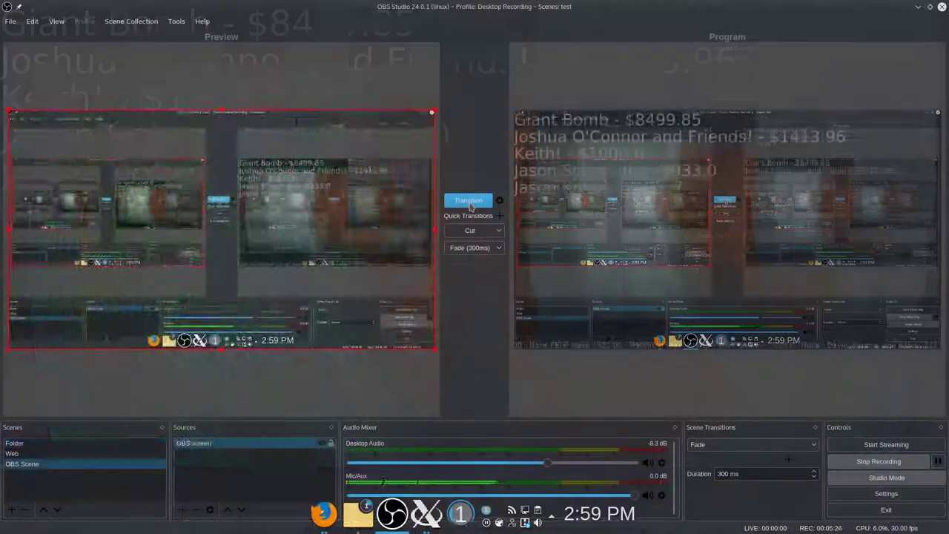
click(468, 202)
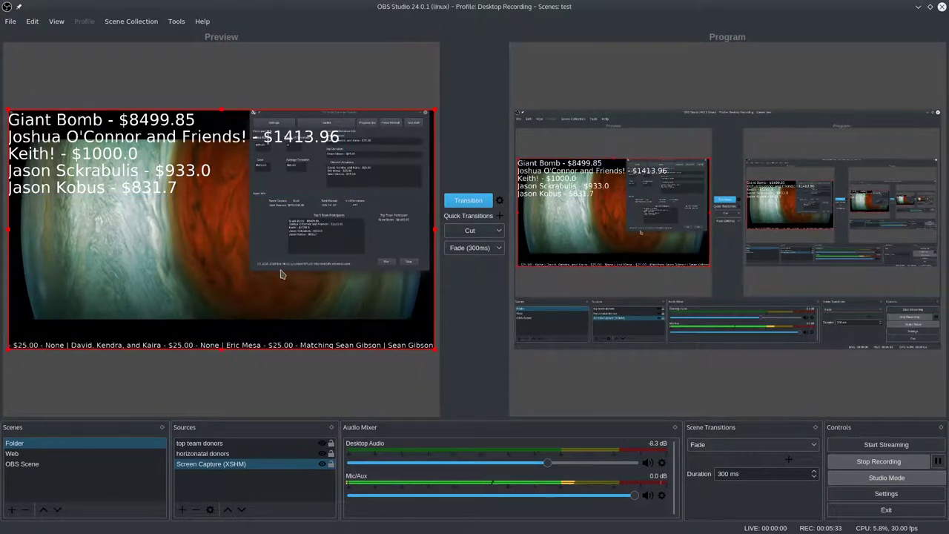
Step: Add a Window Capture (Xcomposite) source named "tracker" to the Folder scene
click(181, 510)
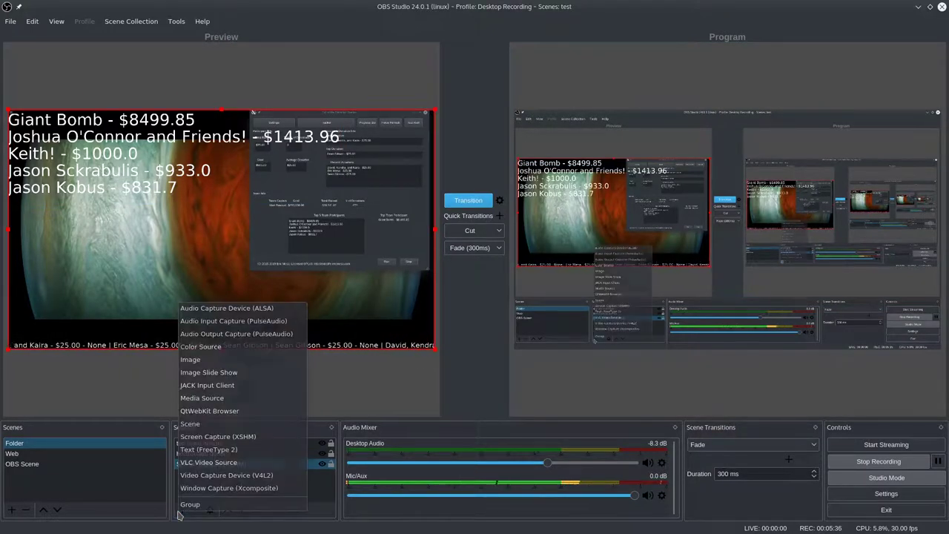
click(271, 488)
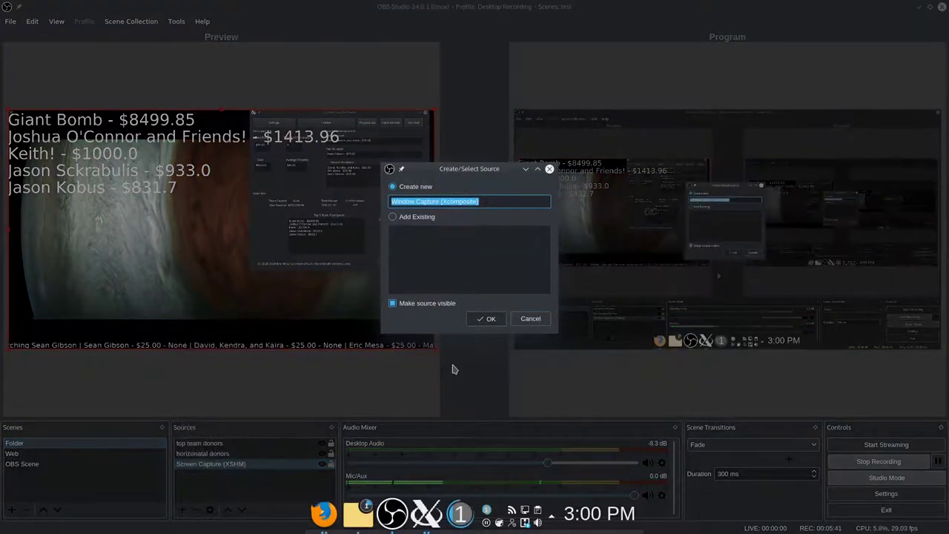
text(tracker)
key(Return)
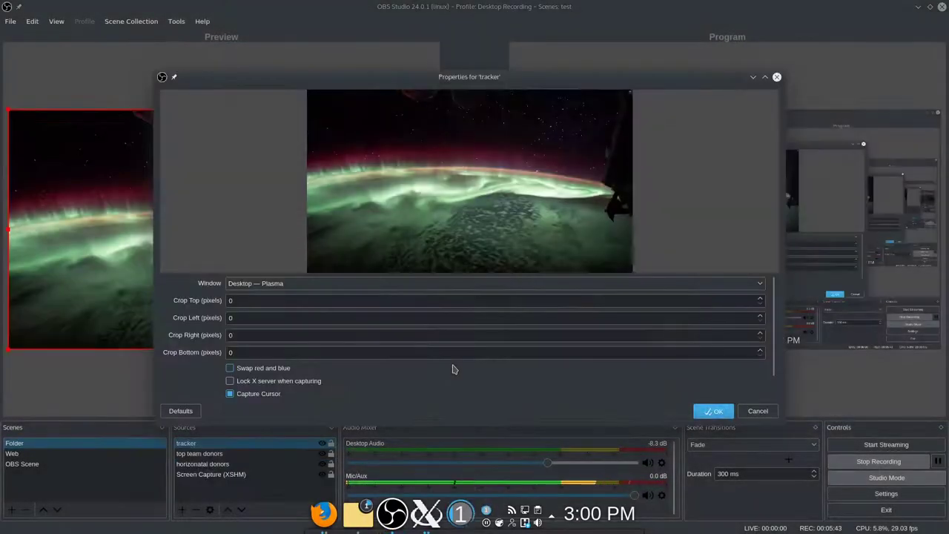
Step: Set the tracker source to capture the Tracker window, accept its properties, and place the green box below the top team donors text
click(423, 286)
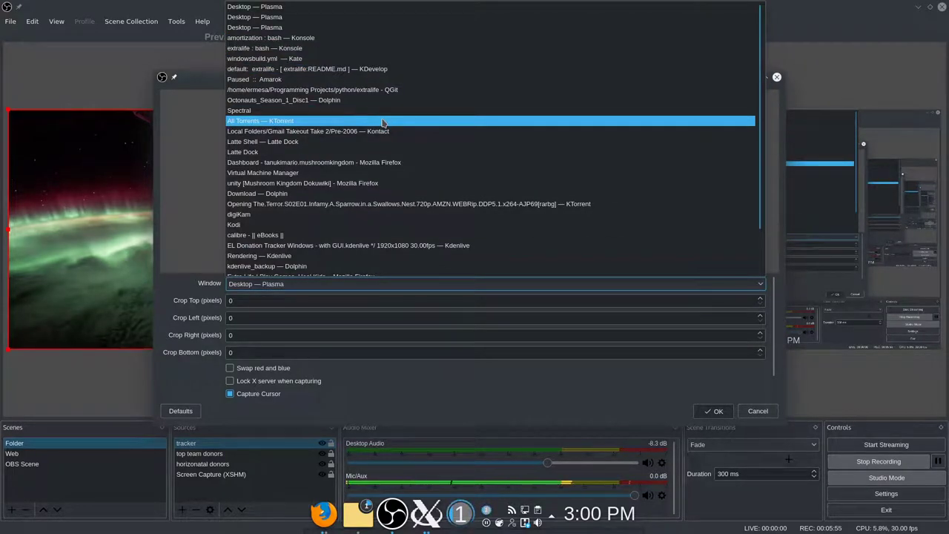
scroll(382, 121, down, 1)
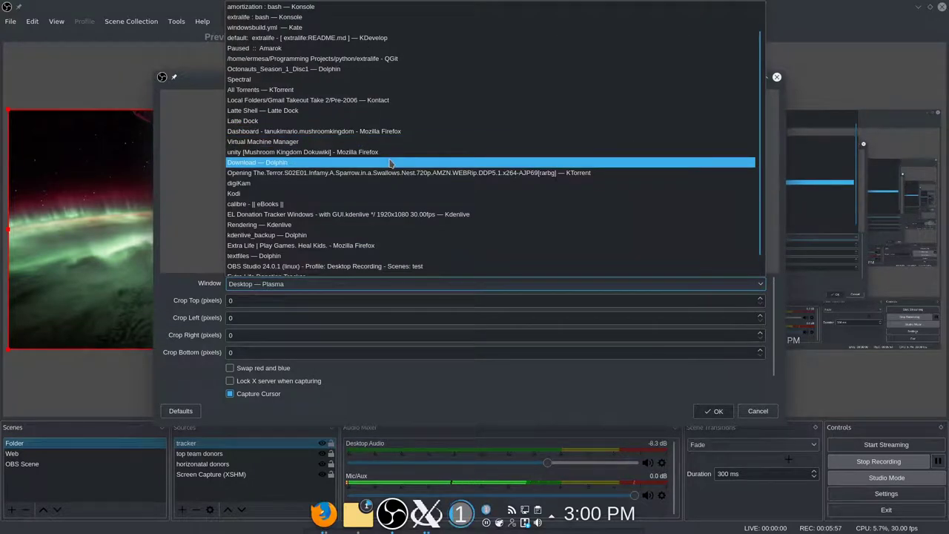
scroll(383, 217, down, 1)
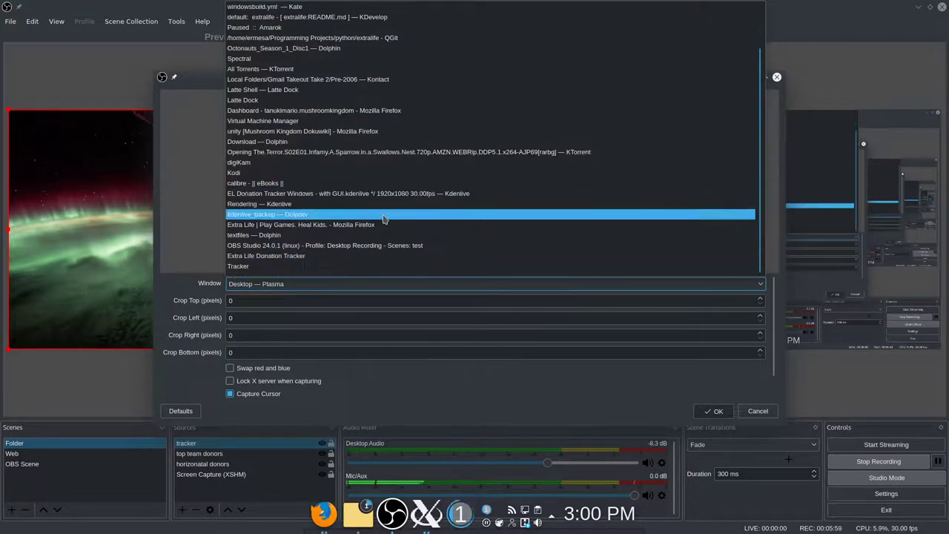
click(350, 266)
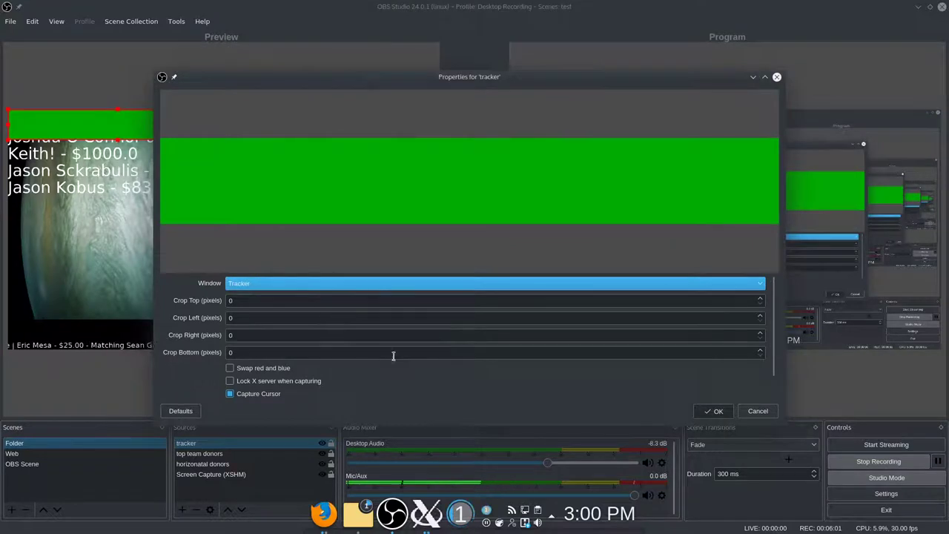
click(715, 410)
drag(141, 124, 165, 235)
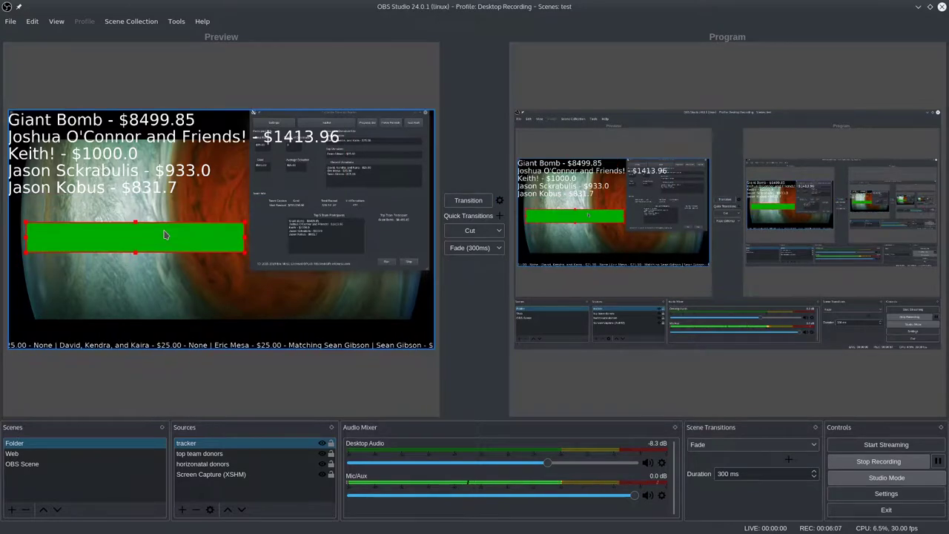
Step: Add a Chroma Key filter with the Green key color type to the tracker source
right_click(218, 444)
click(230, 424)
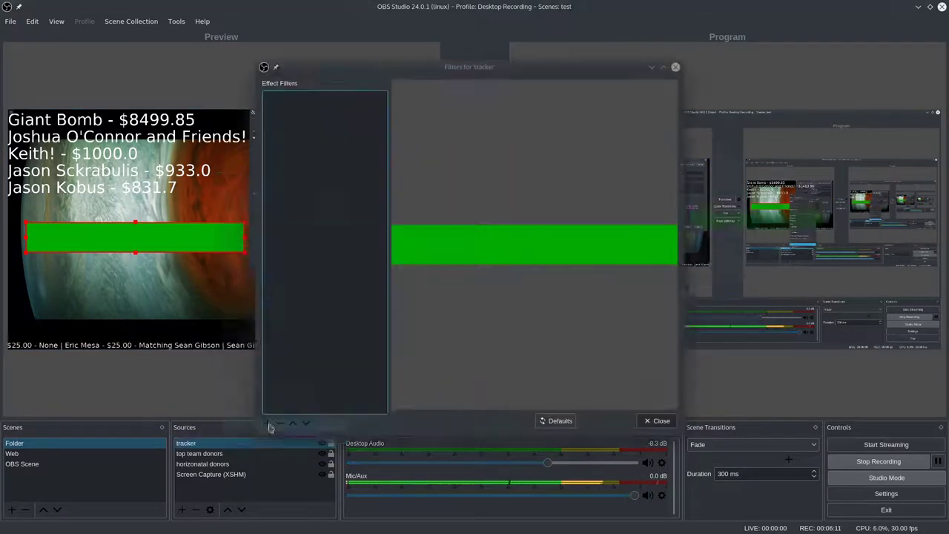
click(268, 423)
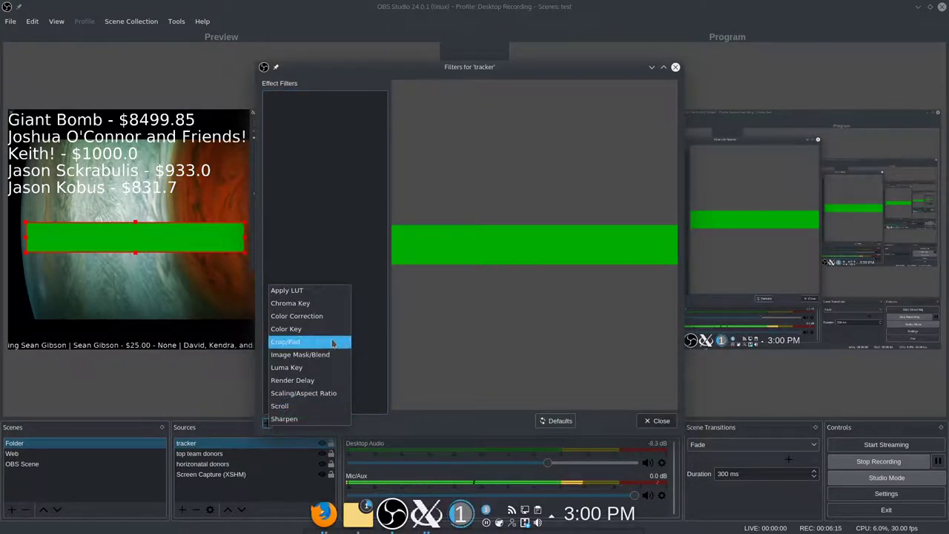
click(290, 302)
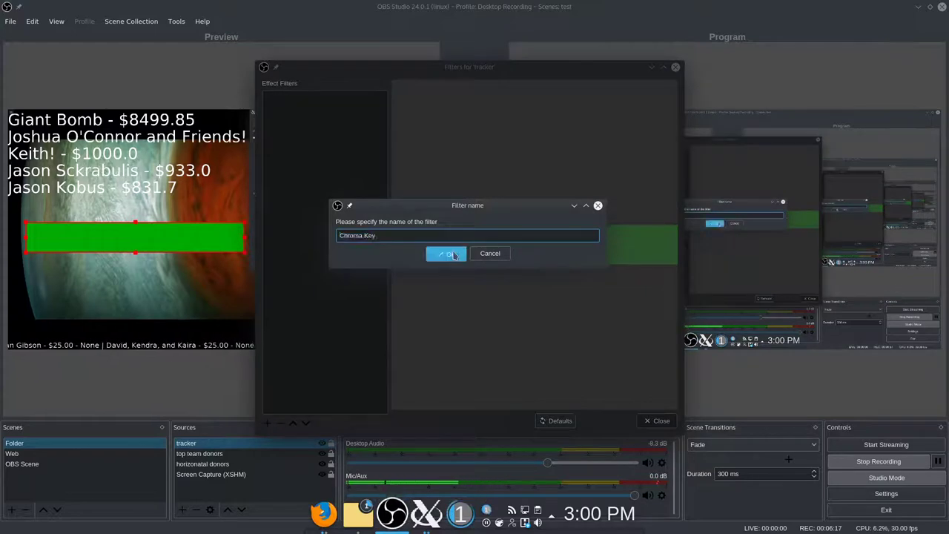
click(439, 253)
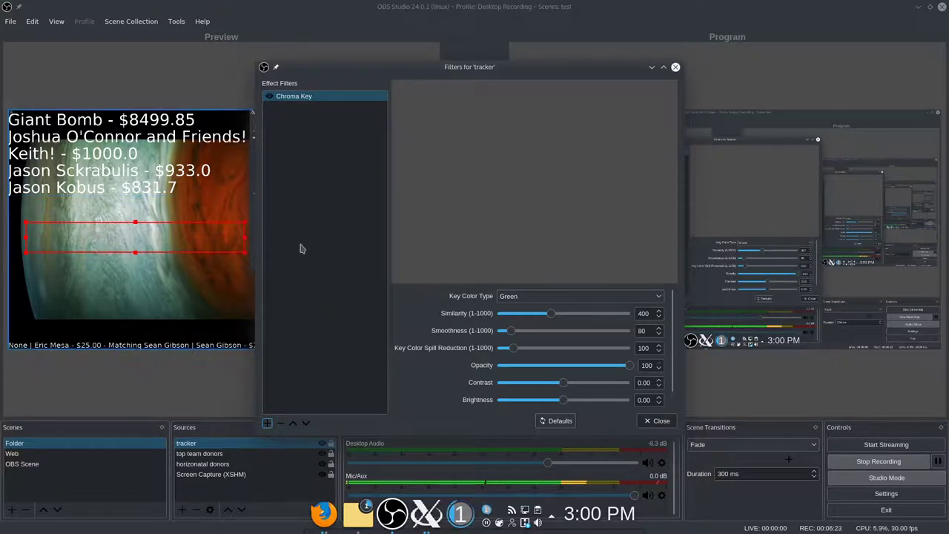
click(659, 421)
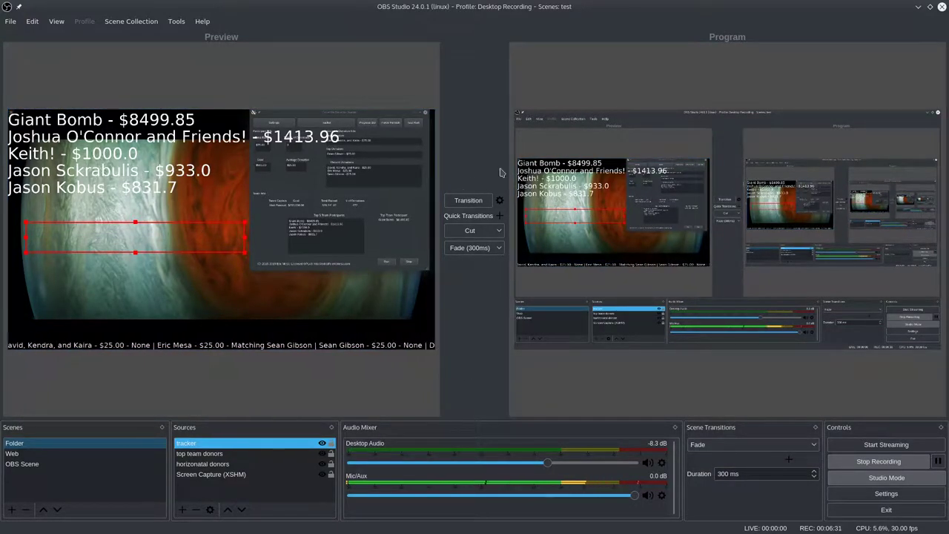
Step: Transition the Folder scene to program and trigger the Test Alert twice in the Extra Life Donation Tracker
click(468, 201)
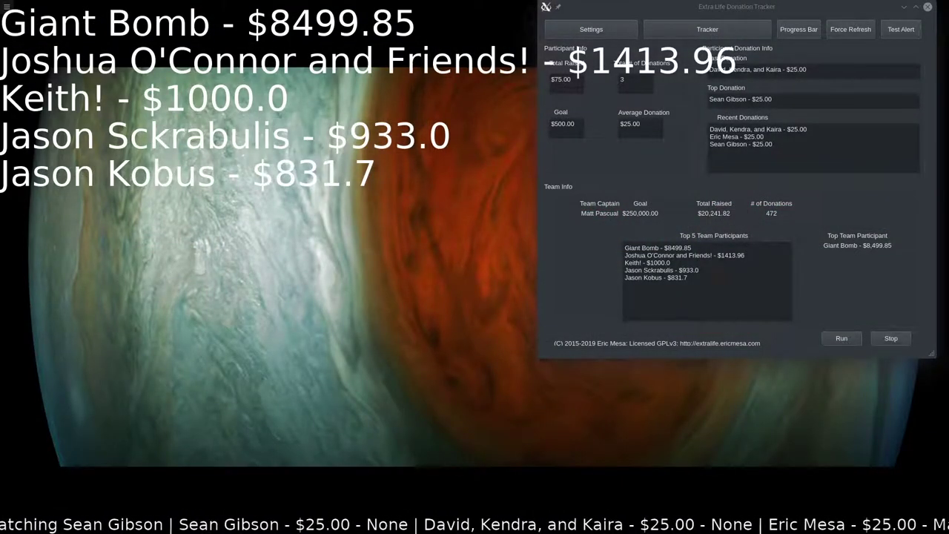
click(913, 35)
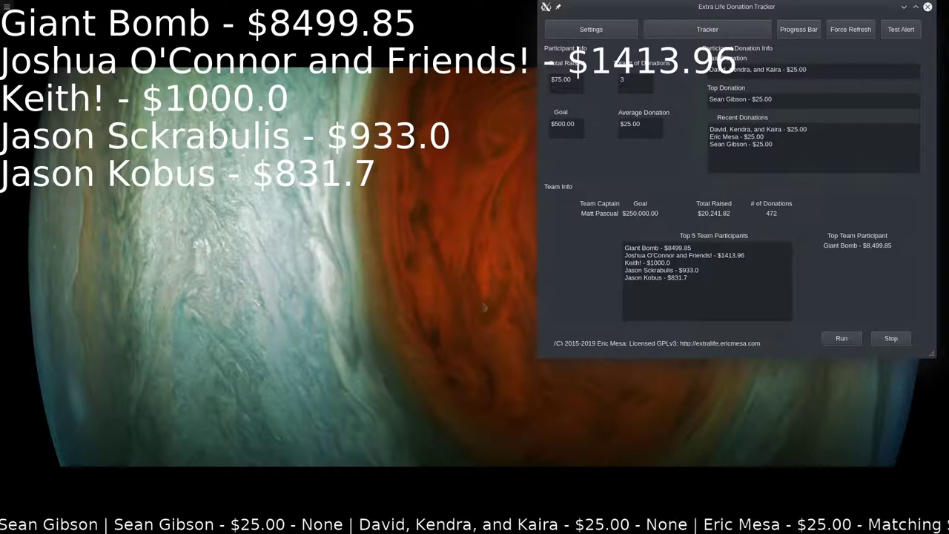
click(904, 34)
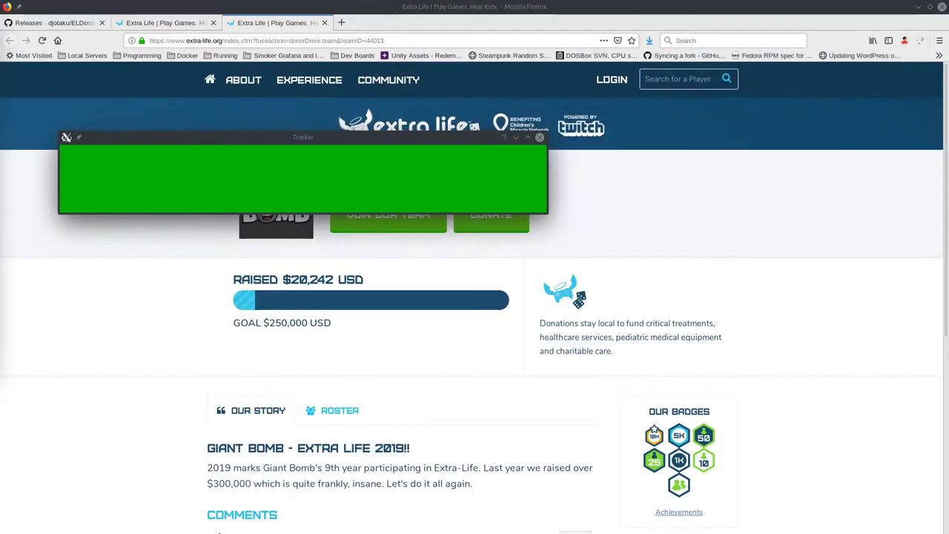
Step: Switch to the GitHub releases page in Firefox, open the ELDonationTracker repository, and look through its open issues
key(ctrl+Page_Up)
key(ctrl+Page_Up)
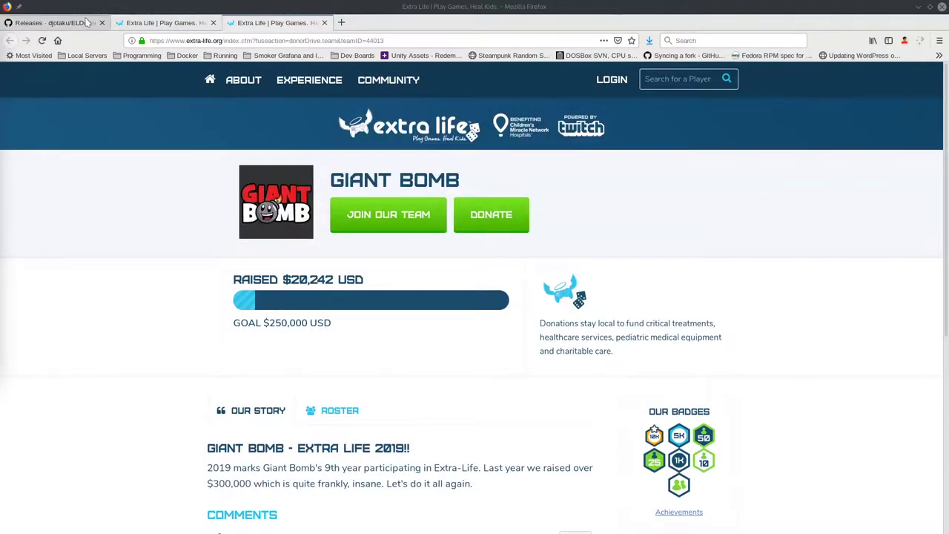
scroll(203, 215, up, 4)
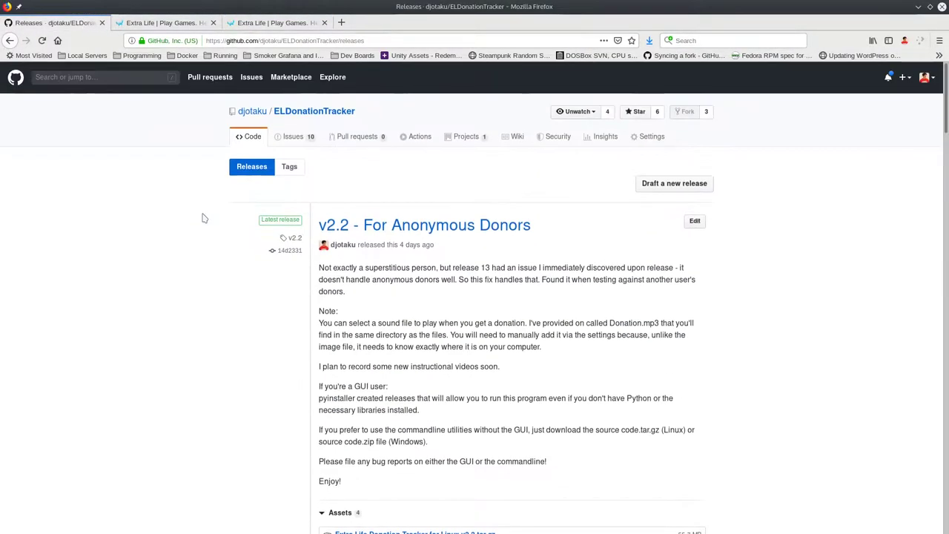
click(287, 115)
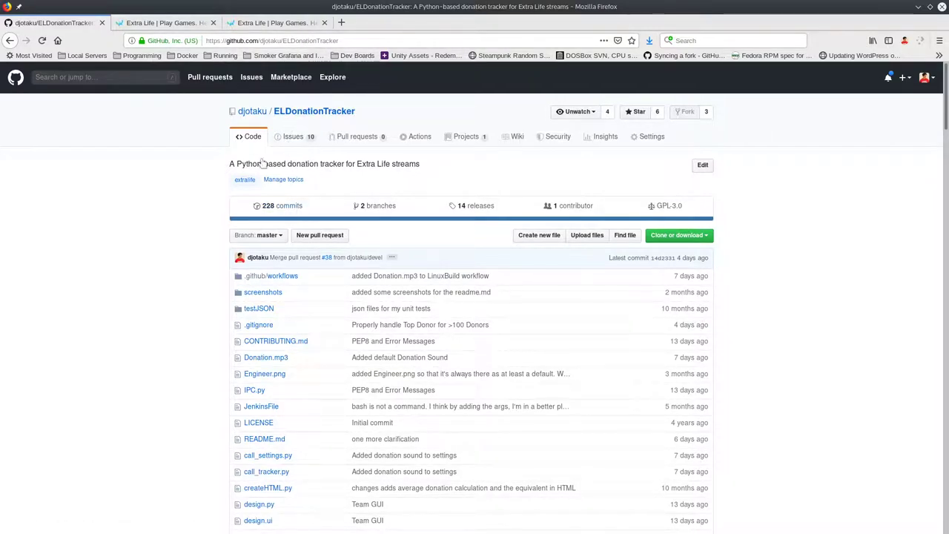
click(281, 141)
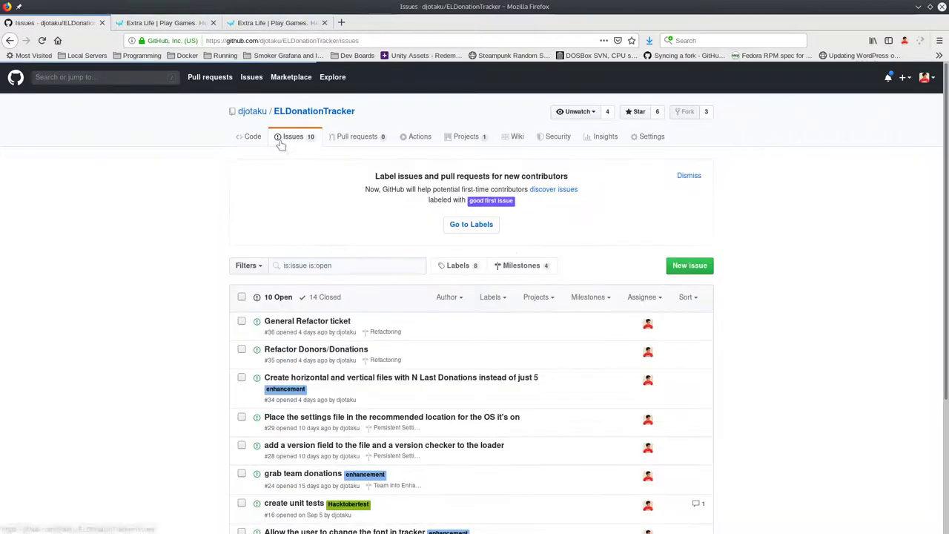
scroll(317, 102, down, 5)
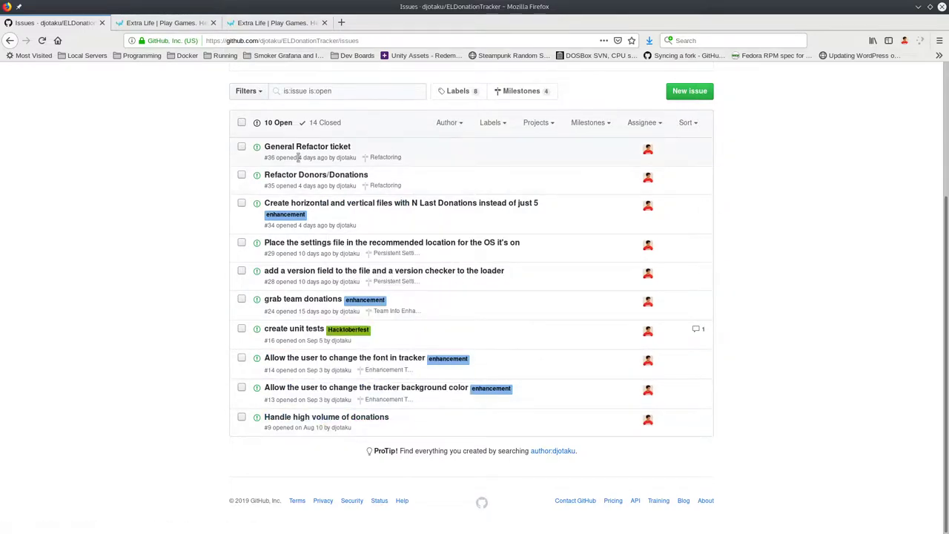
Step: Look through the repository's closed issues and return to the open issues list
click(325, 123)
scroll(297, 193, down, 1)
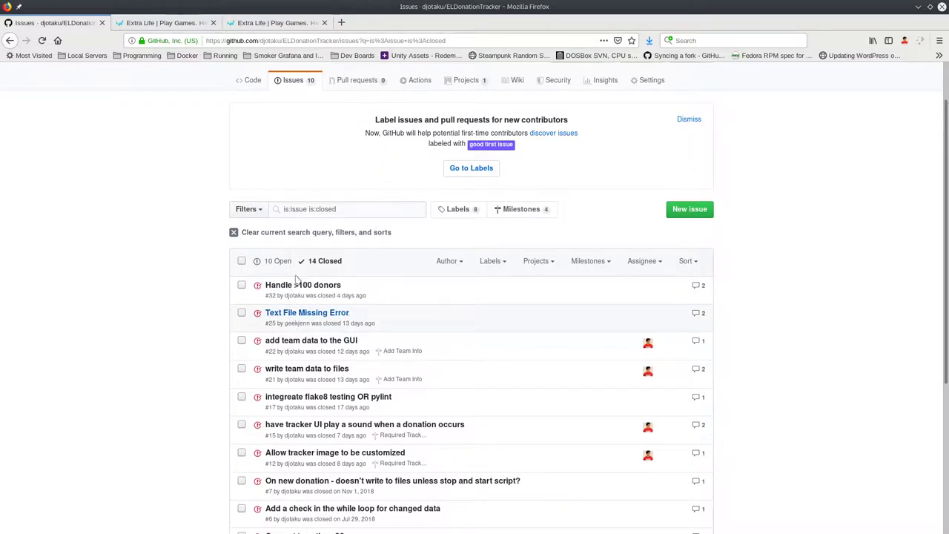
scroll(297, 280, down, 5)
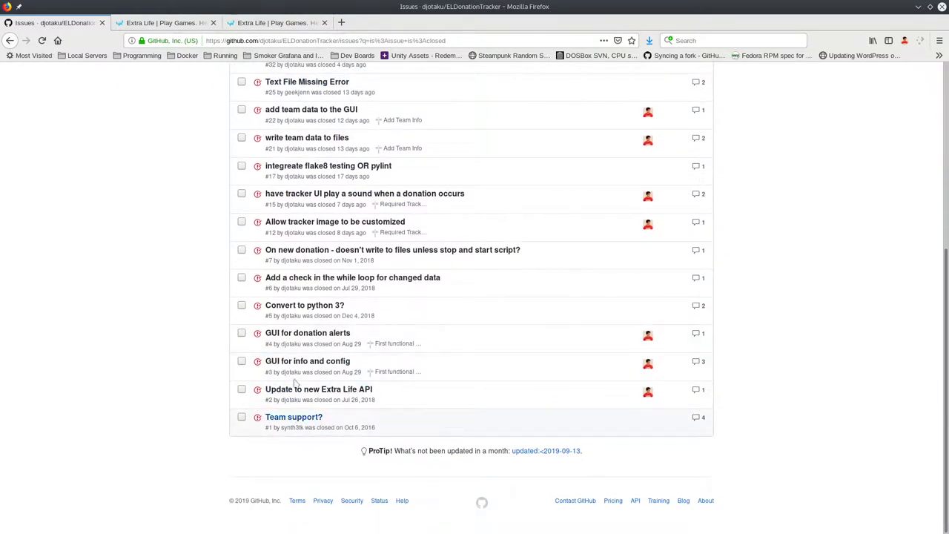
scroll(289, 446, up, 6)
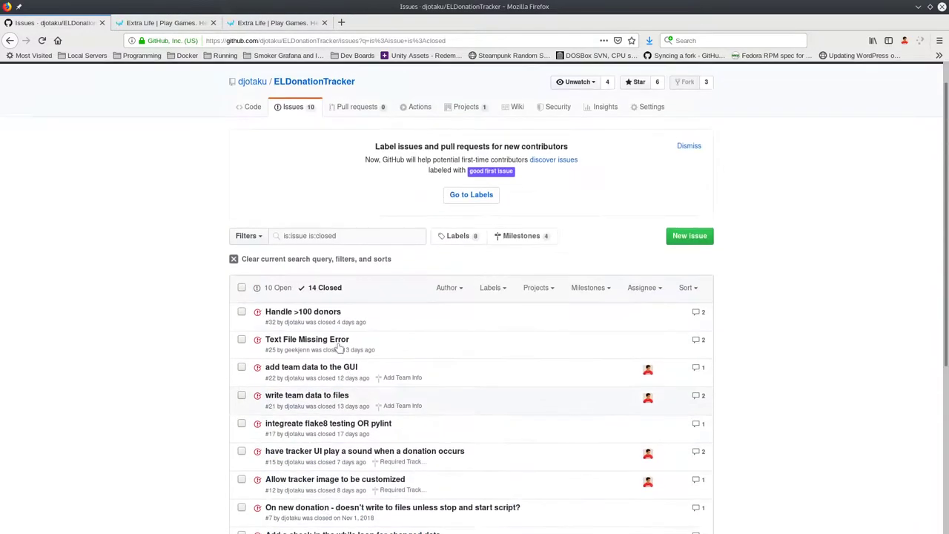
click(275, 319)
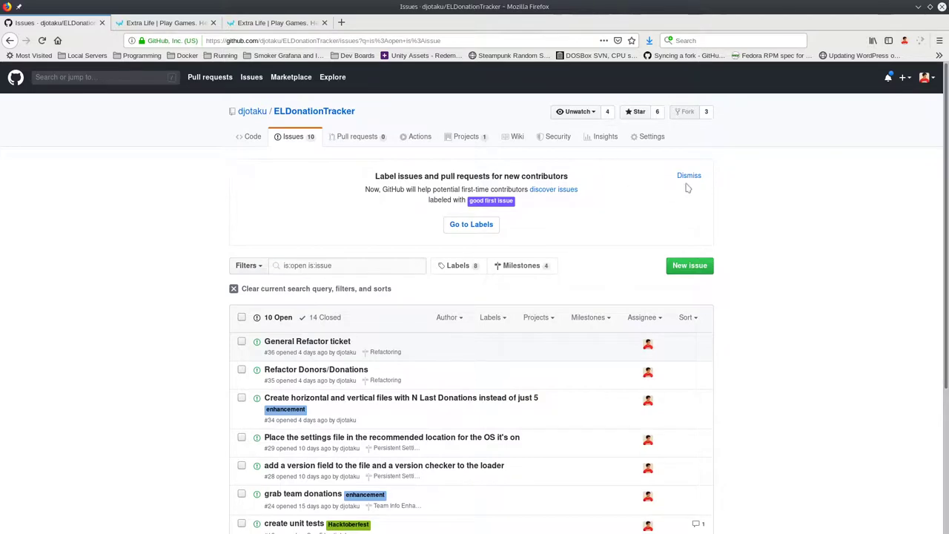
Step: Return to the ELDonationTracker repository's main page and highlight the Extra Life campaign link in the README
click(324, 113)
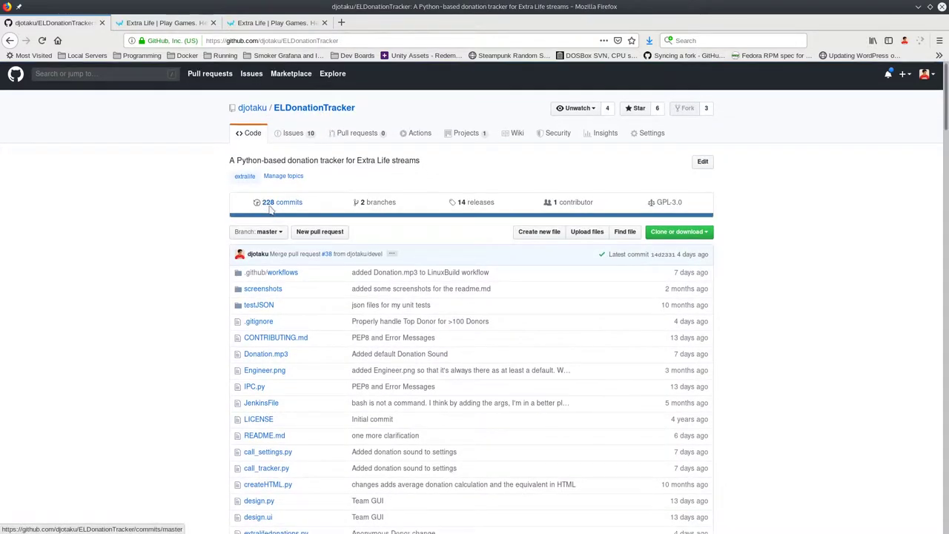
scroll(256, 213, down, 15)
scroll(256, 212, down, 8)
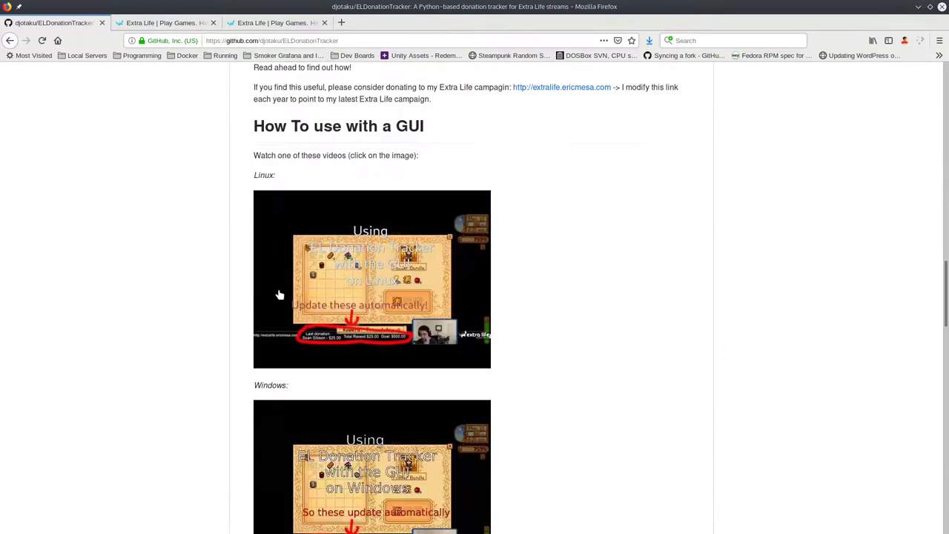
drag(496, 226, 622, 226)
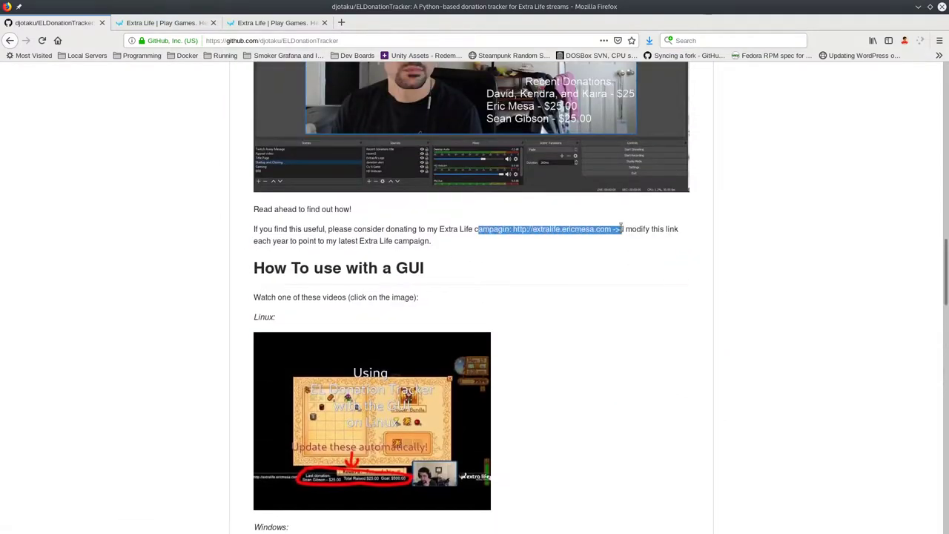